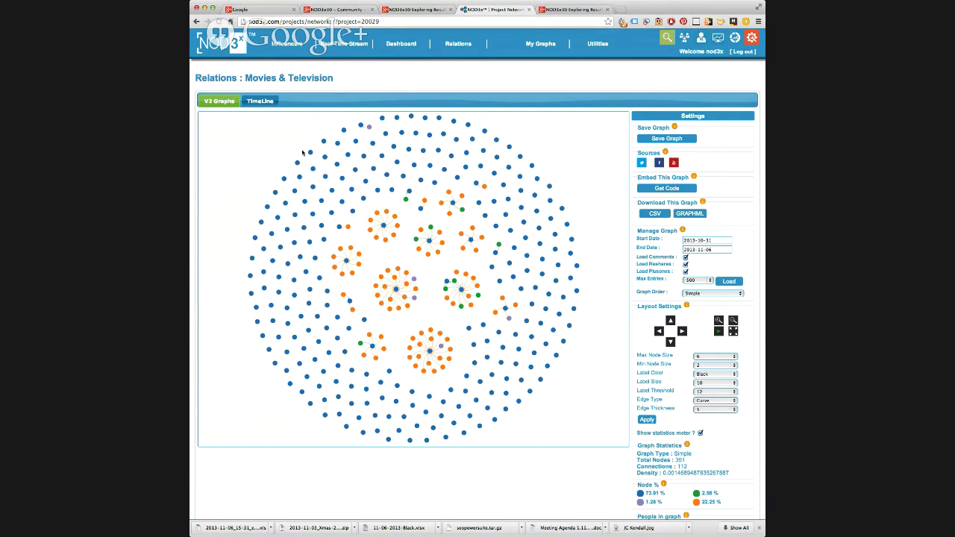
{"action": "left_click", "coordinate": [310, 152]}
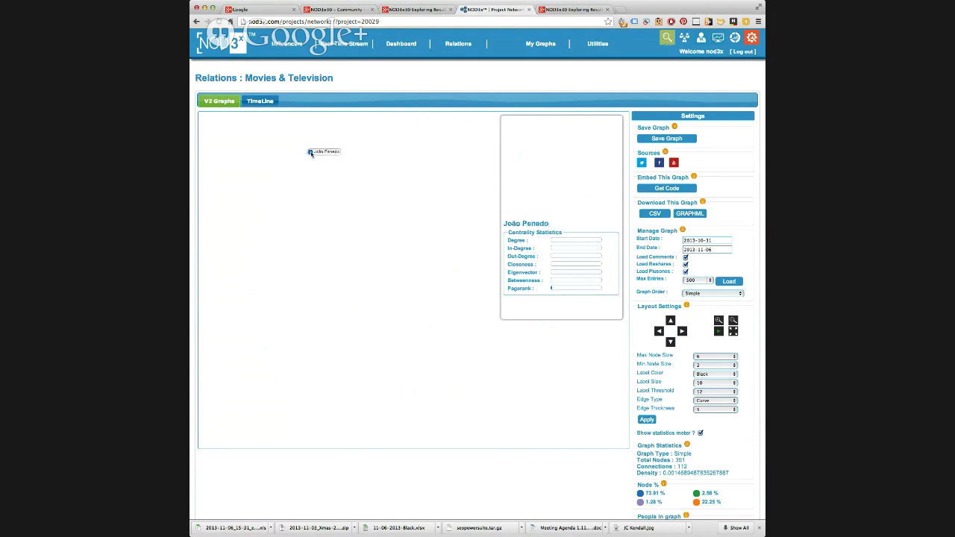
{"action": "left_click", "coordinate": [281, 153]}
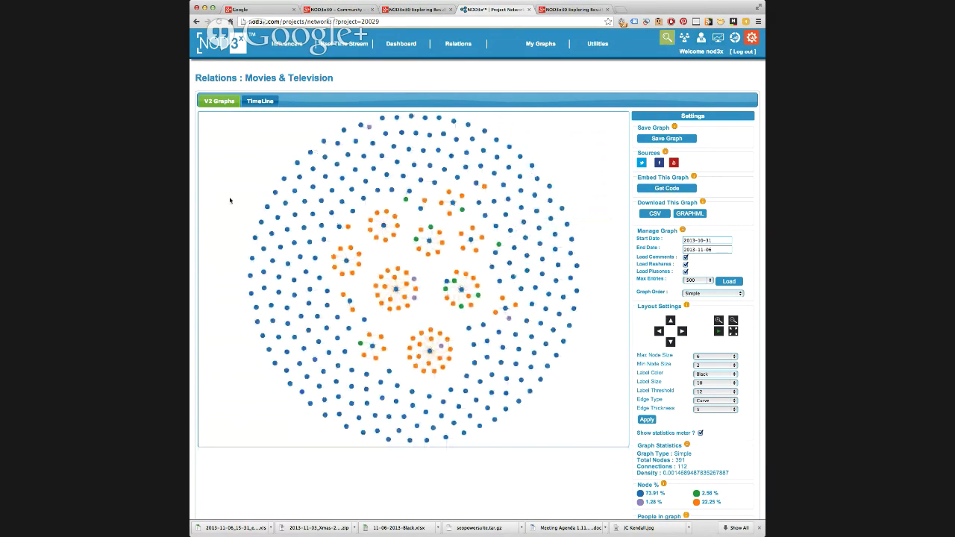
{"action": "left_click", "coordinate": [396, 290]}
- Select the orange-cluster node and load its linked Google+ post sharing a Sports Chat TV video
{"action": "left_click", "coordinate": [461, 291]}
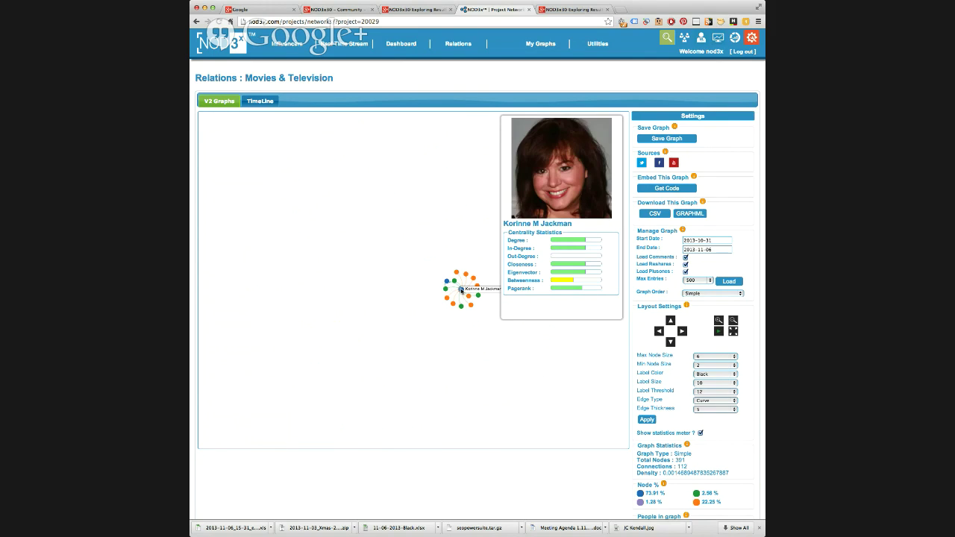
{"action": "left_click", "coordinate": [323, 267]}
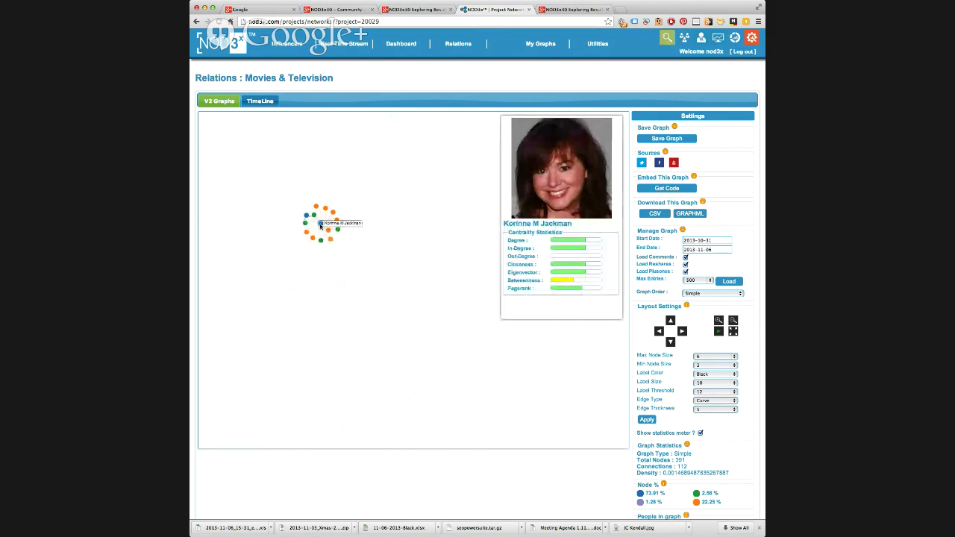
{"action": "left_click", "coordinate": [297, 236]}
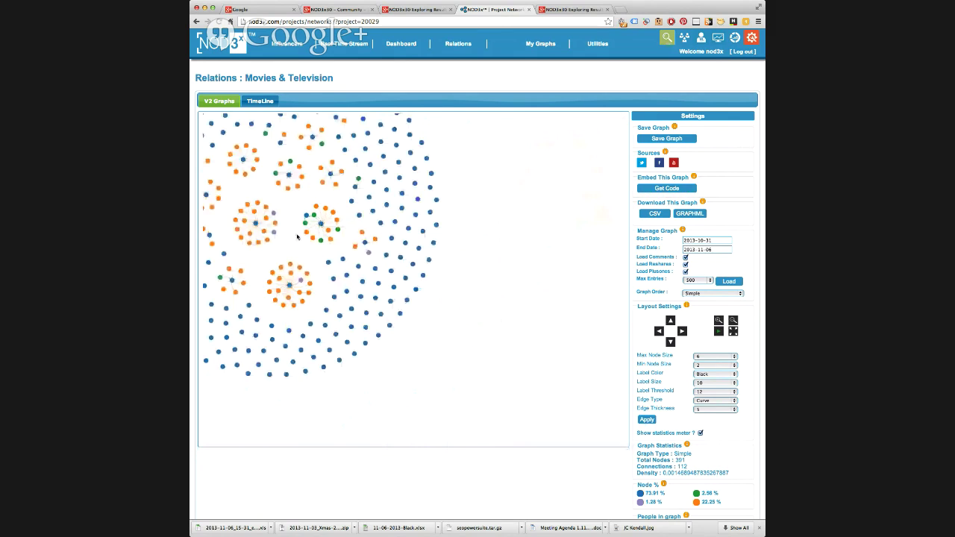
{"action": "left_click", "coordinate": [321, 225]}
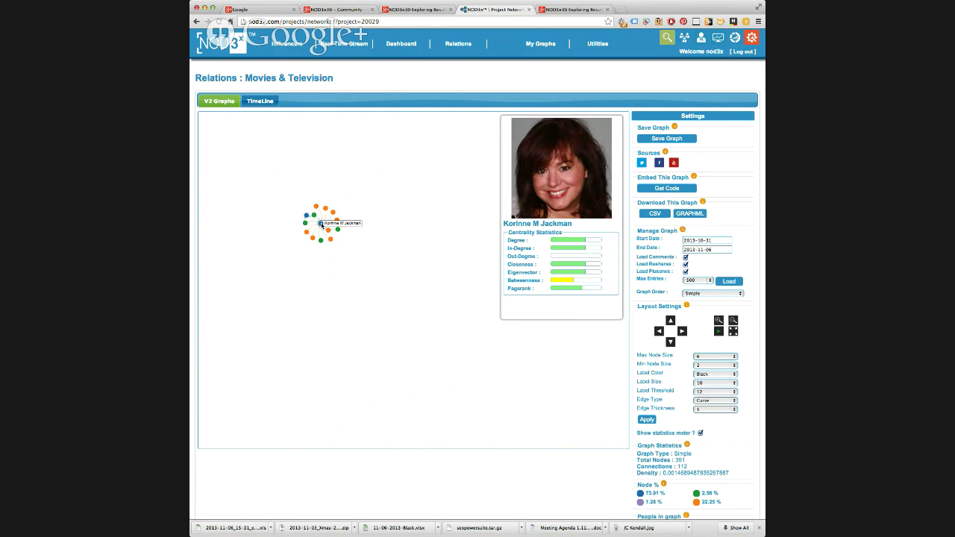
{"action": "left_click", "coordinate": [322, 225]}
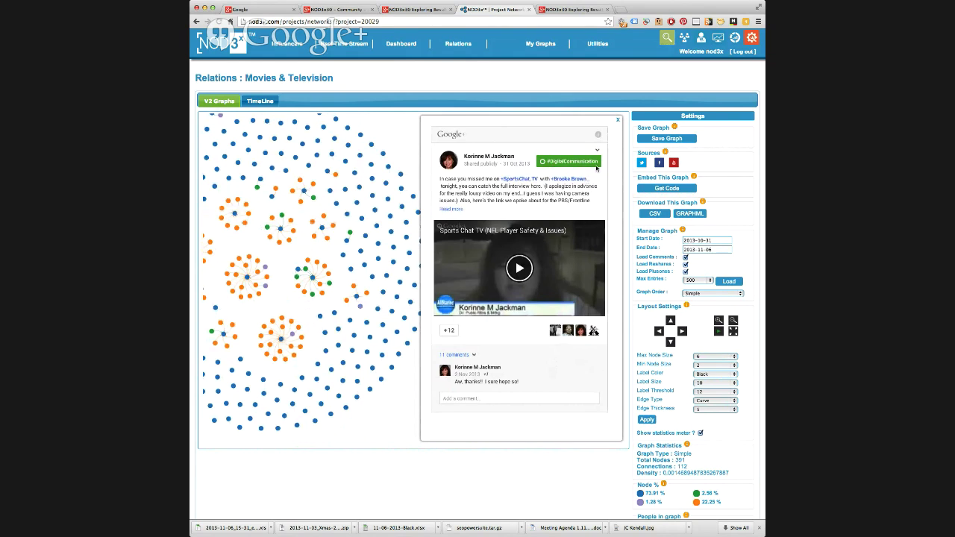
- Check the author's circles, +1 the Sports Chat TV post to 13, then close it
{"action": "left_click", "coordinate": [597, 150]}
{"action": "left_click", "coordinate": [568, 161]}
{"action": "left_click", "coordinate": [505, 396]}
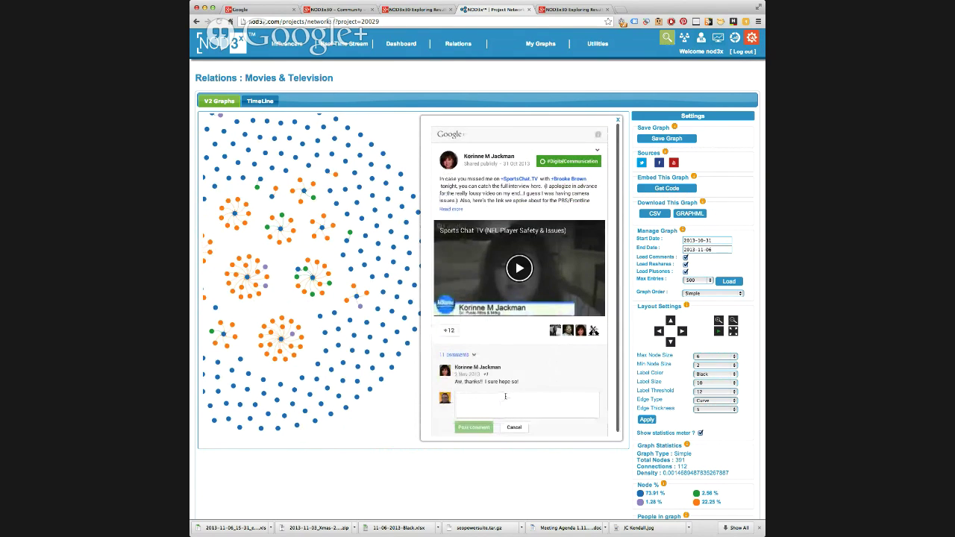
{"action": "left_click", "coordinate": [448, 333]}
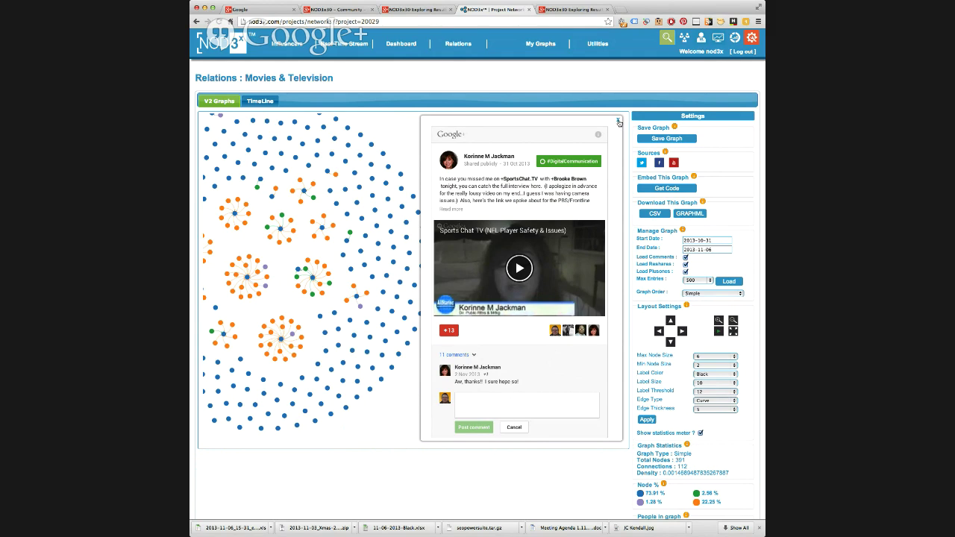
{"action": "left_click", "coordinate": [618, 120]}
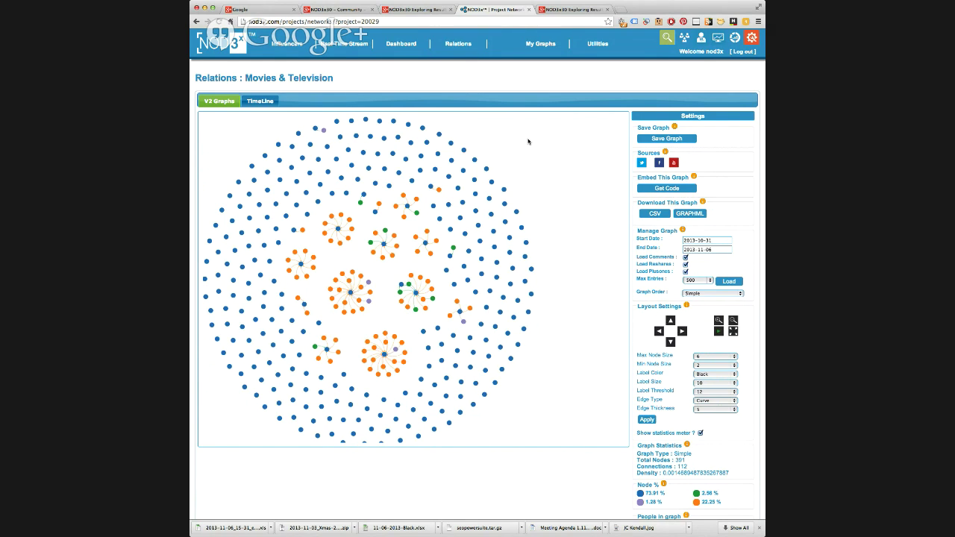
- Browse profile cards of several outer blue nodes, ending on the I love Freebies node
{"action": "left_click", "coordinate": [237, 183]}
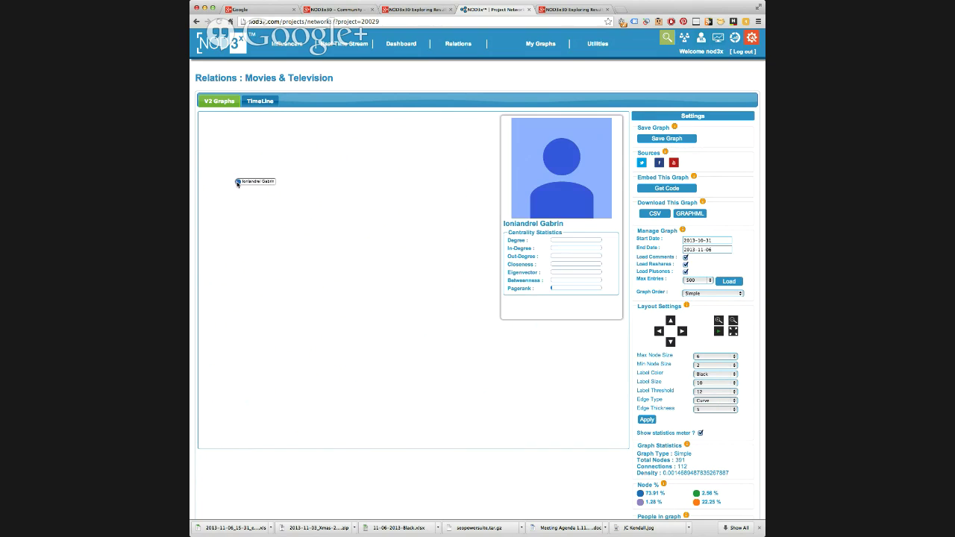
{"action": "left_click", "coordinate": [237, 183]}
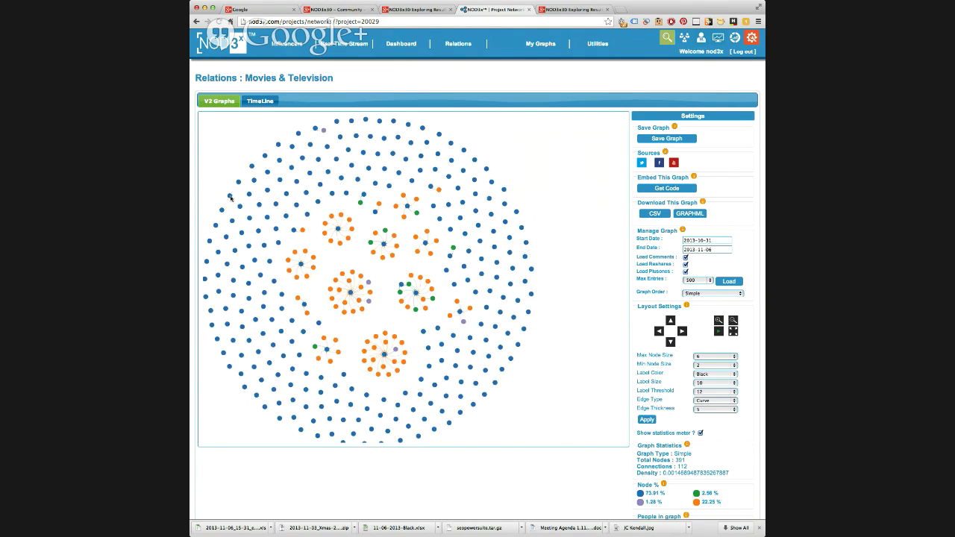
{"action": "left_click", "coordinate": [230, 196]}
{"action": "left_click", "coordinate": [221, 210]}
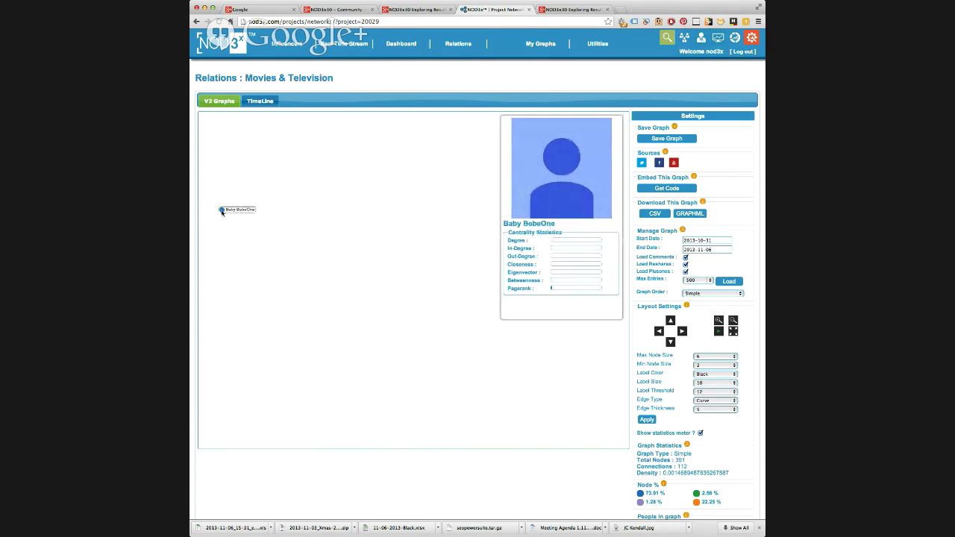
{"action": "left_click", "coordinate": [222, 210]}
{"action": "left_click", "coordinate": [298, 133]}
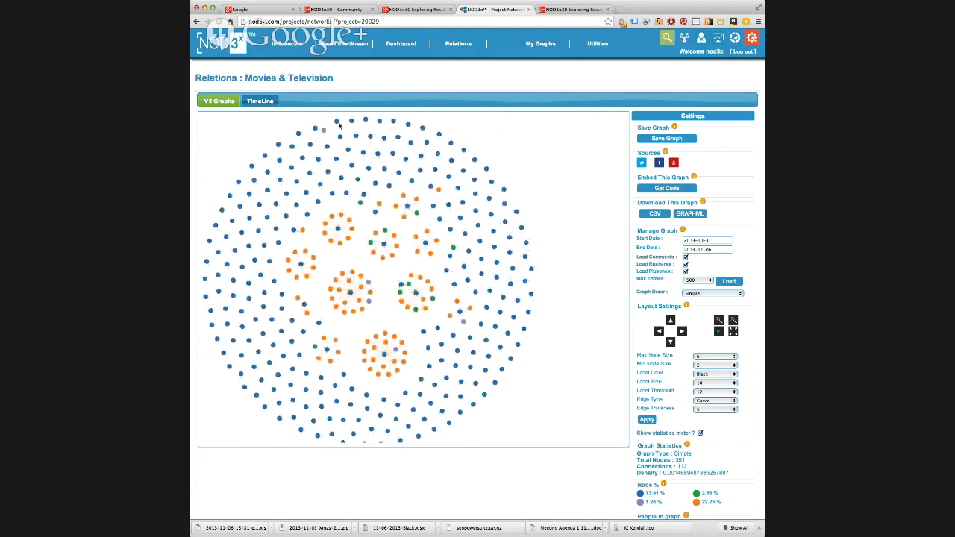
- Check top nodes from The Lifeguard 2013 Full Film to the Manushulatho Jagratha movie-stills node
{"action": "left_click", "coordinate": [337, 122]}
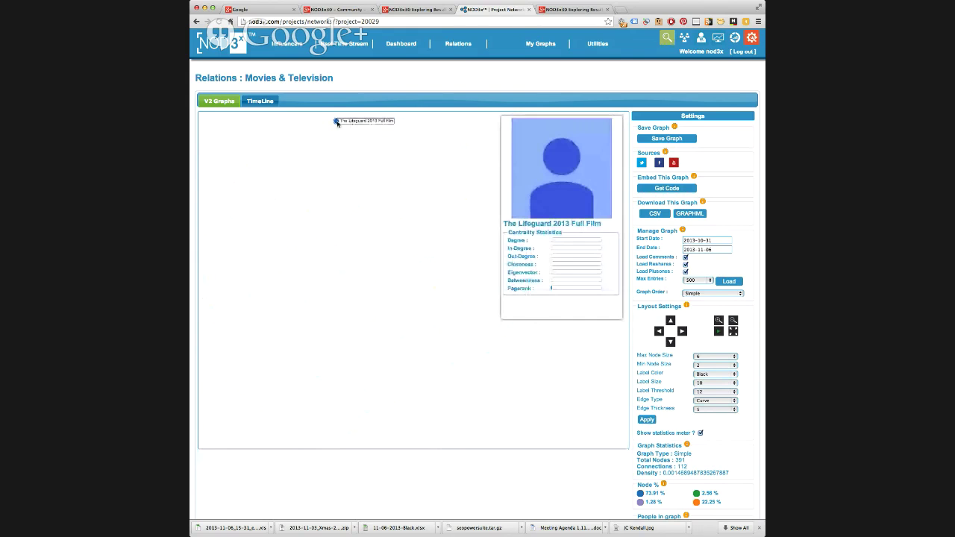
{"action": "left_click", "coordinate": [336, 123]}
{"action": "left_click", "coordinate": [351, 122]}
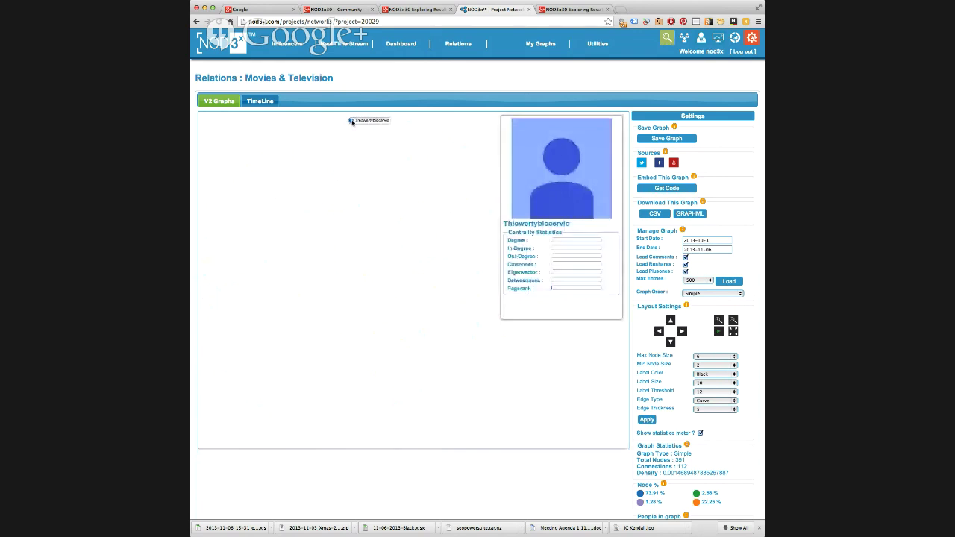
{"action": "left_click", "coordinate": [351, 122]}
{"action": "left_click", "coordinate": [366, 121]}
{"action": "left_click", "coordinate": [367, 124]}
{"action": "left_click", "coordinate": [355, 137]}
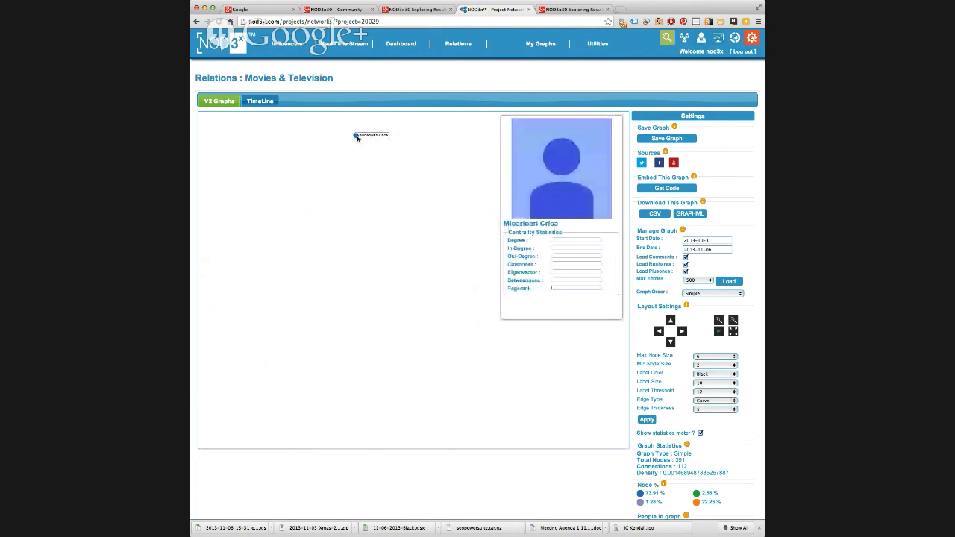
{"action": "left_click", "coordinate": [351, 138]}
{"action": "left_click", "coordinate": [340, 138]}
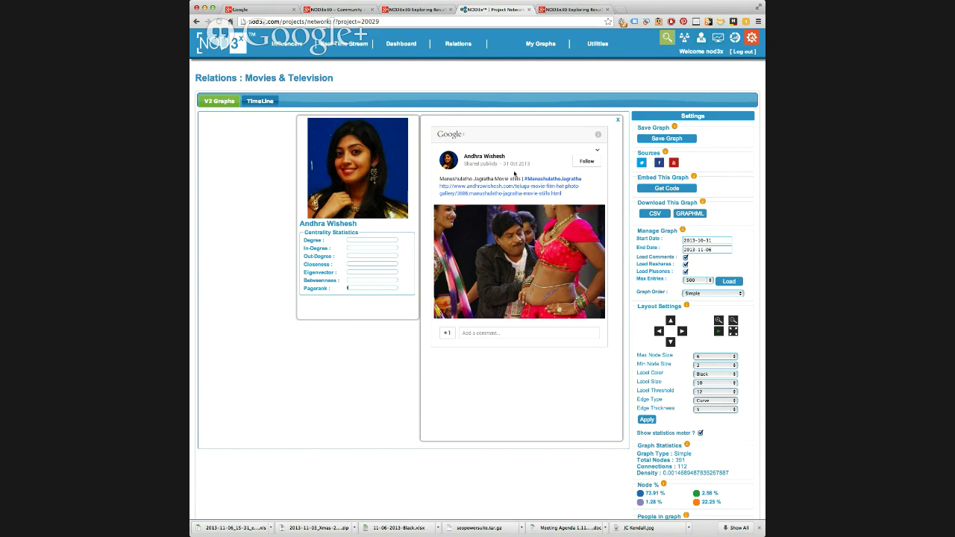
- Add the movie-stills post's author to the NOD3x30 circle and +1 the post
{"action": "left_click", "coordinate": [586, 161]}
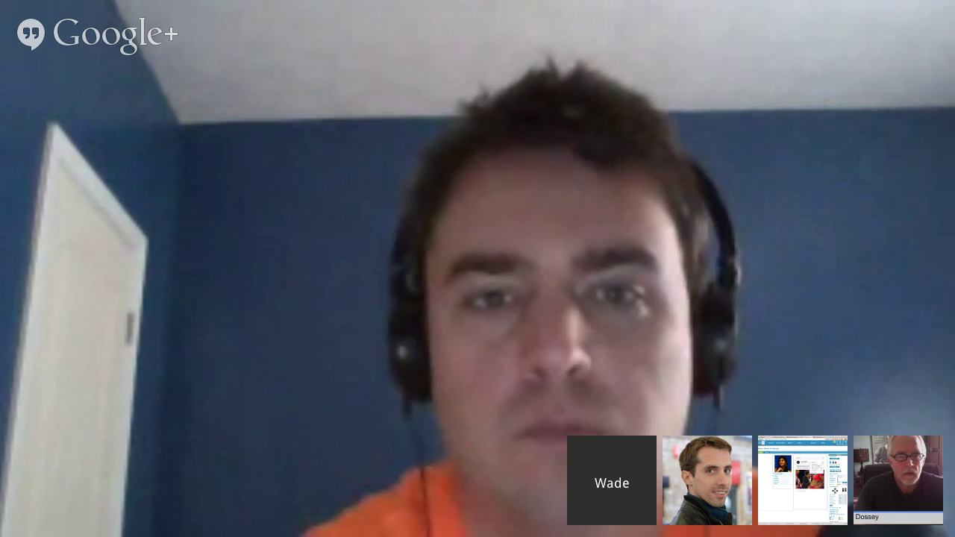
{"action": "scroll", "coordinate": [559, 179], "scroll_direction": "down", "scroll_amount": 3}
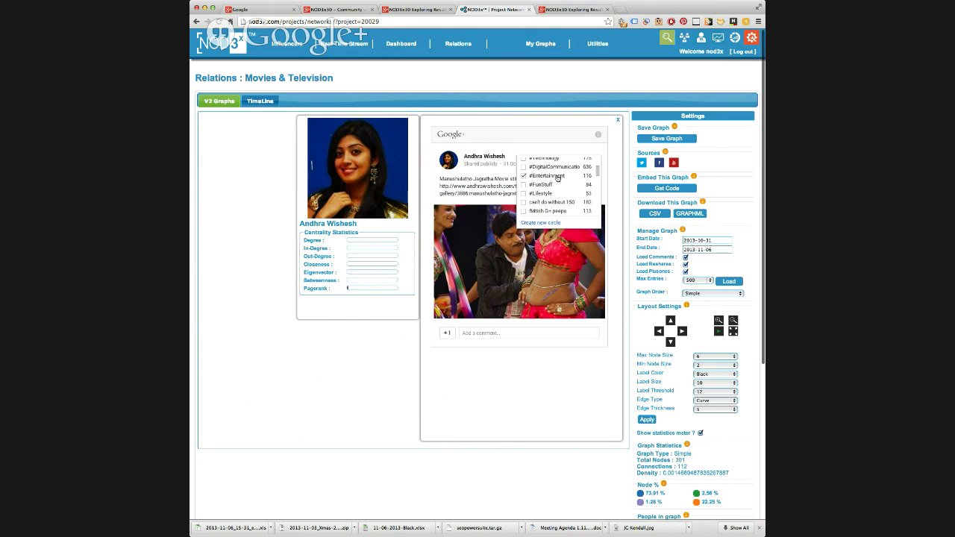
{"action": "scroll", "coordinate": [558, 177], "scroll_direction": "down", "scroll_amount": 5}
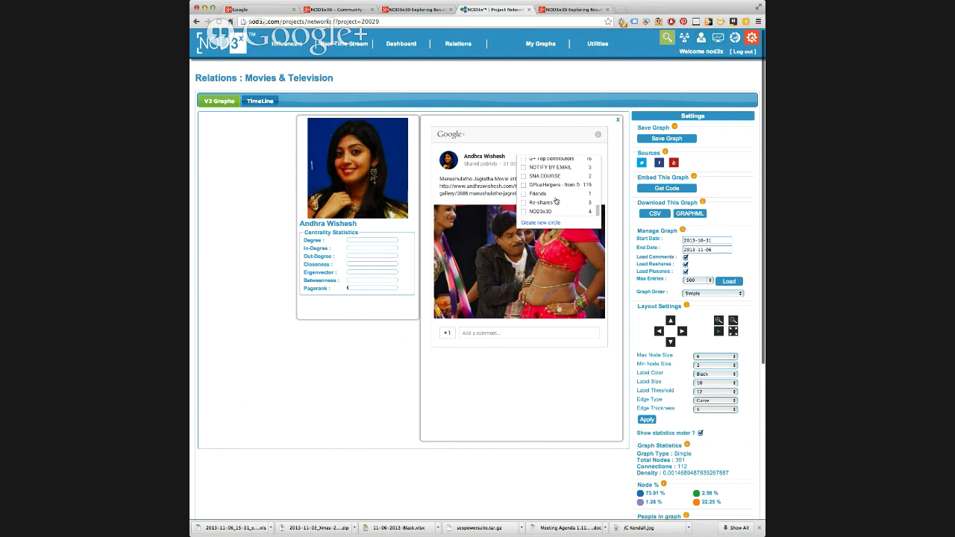
{"action": "left_click", "coordinate": [550, 213]}
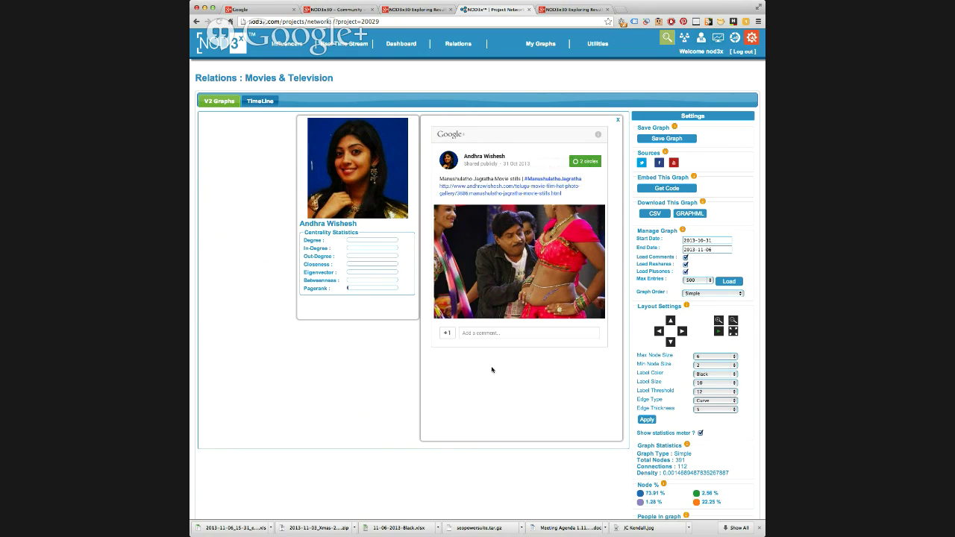
{"action": "left_click", "coordinate": [447, 334]}
{"action": "left_click", "coordinate": [466, 335]}
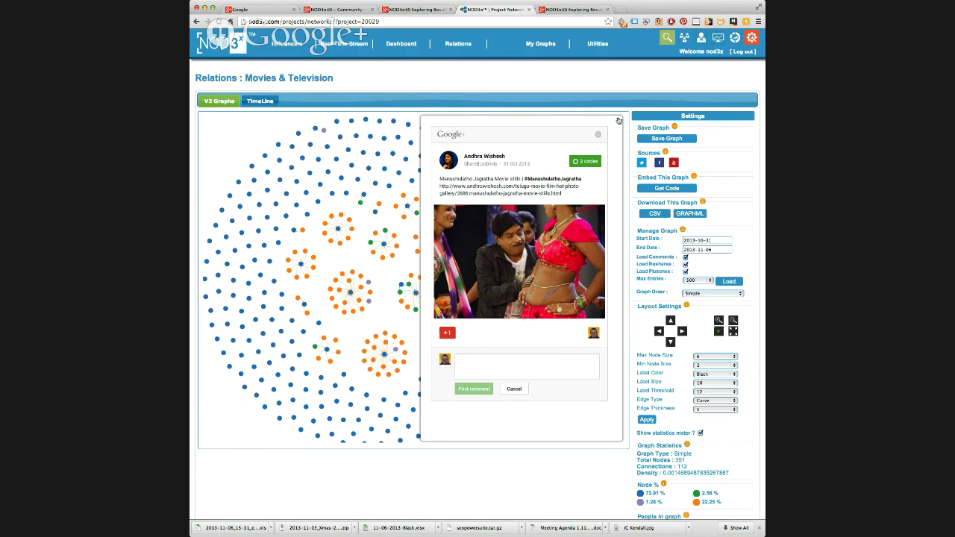
- Close the blank popup and open the full text of the movie-trailers-versus-drug-ads post
{"action": "left_click", "coordinate": [619, 121]}
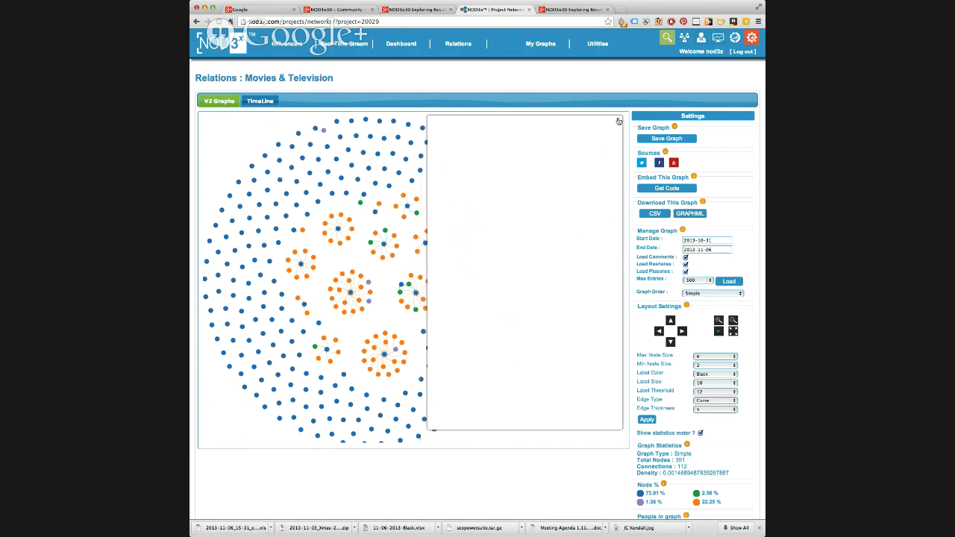
{"action": "left_click", "coordinate": [241, 329]}
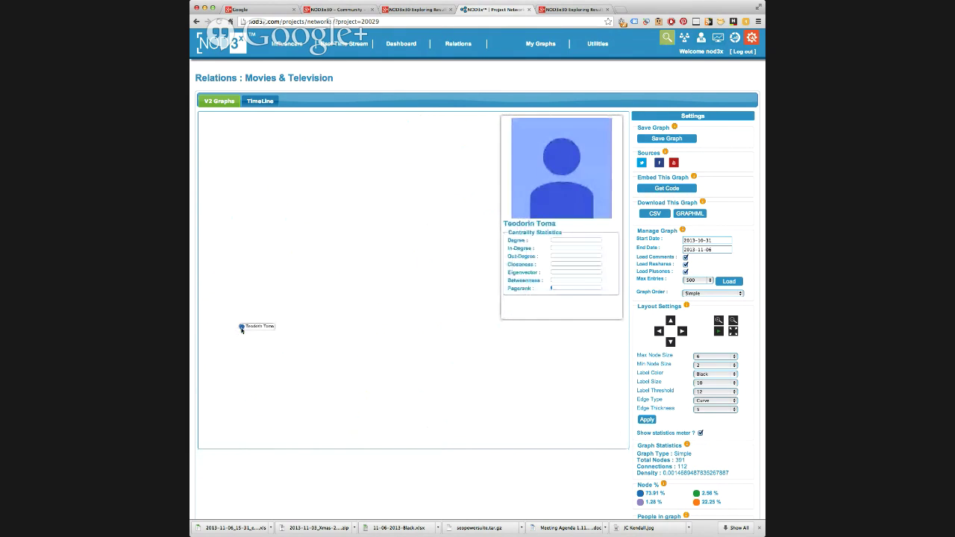
{"action": "left_click", "coordinate": [241, 328]}
{"action": "left_click", "coordinate": [228, 324]}
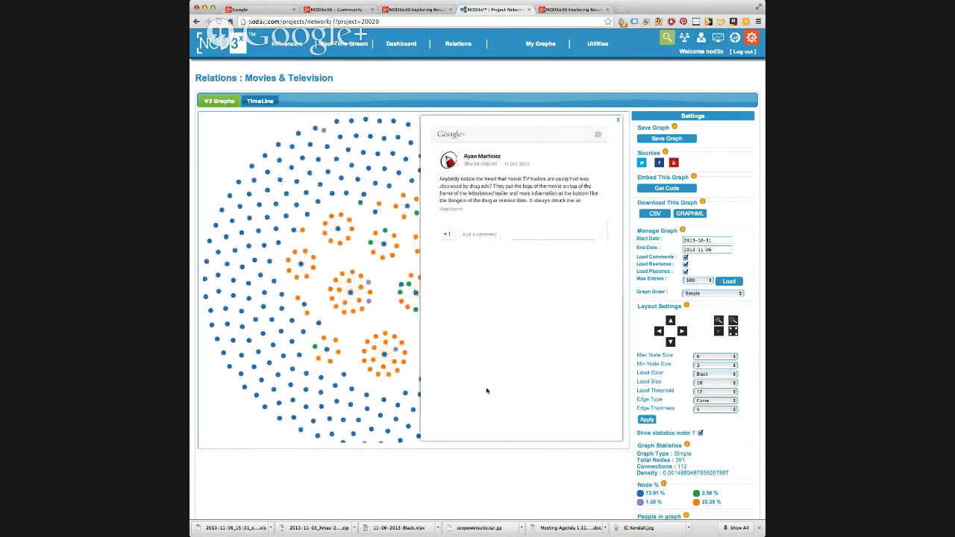
{"action": "left_click", "coordinate": [467, 209]}
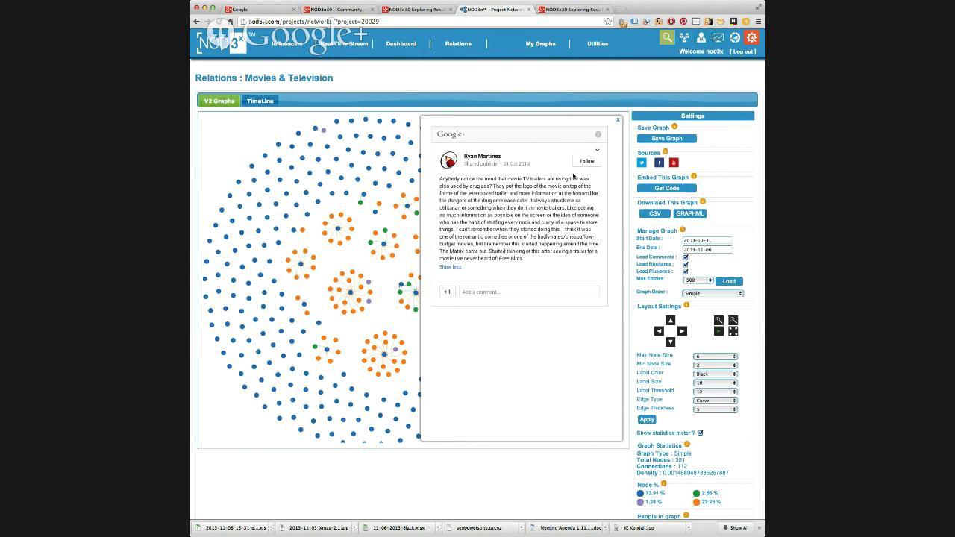
- Add the movie-trailer post's author to NOD3x30, +1 the post, and close it
{"action": "left_click", "coordinate": [586, 161]}
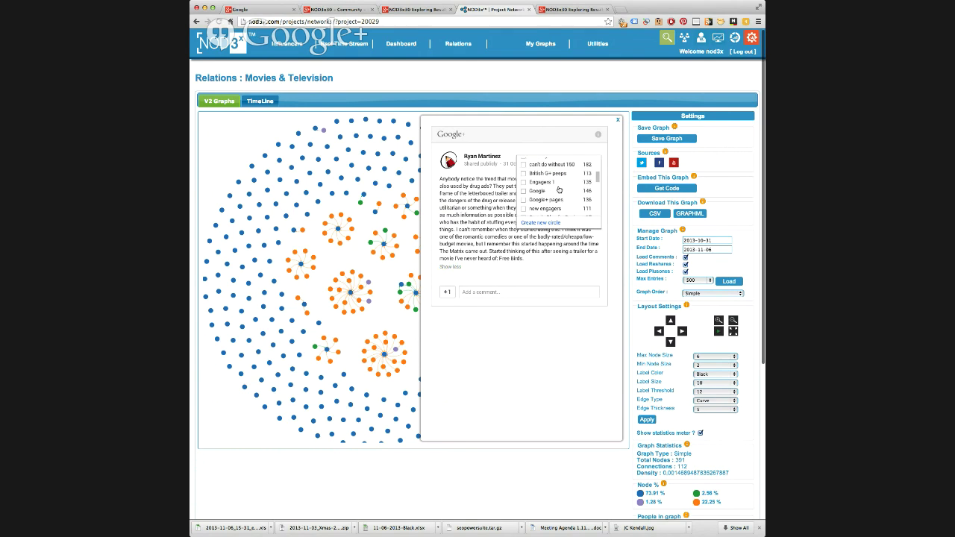
{"action": "scroll", "coordinate": [559, 190], "scroll_direction": "down", "scroll_amount": 5}
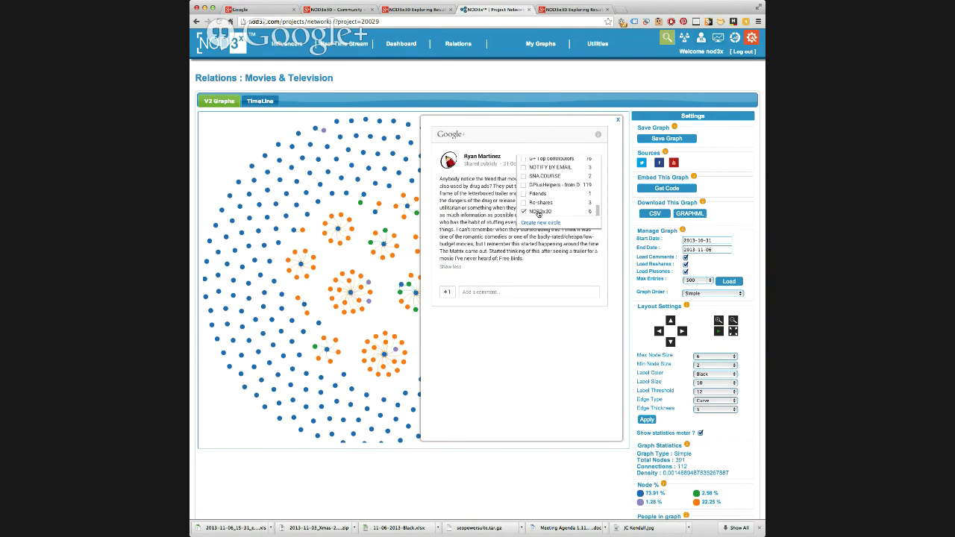
{"action": "left_click", "coordinate": [446, 292]}
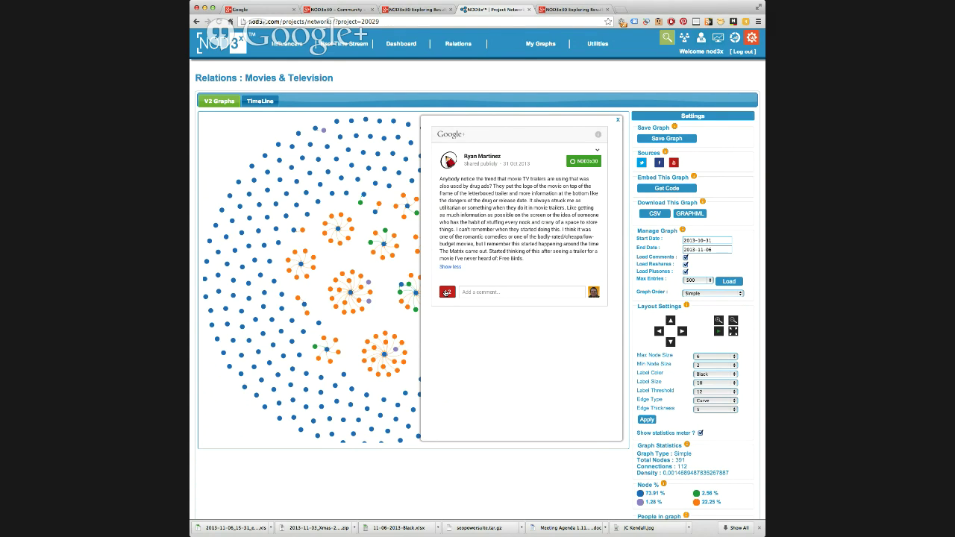
{"action": "left_click", "coordinate": [446, 292]}
{"action": "left_click", "coordinate": [618, 120]}
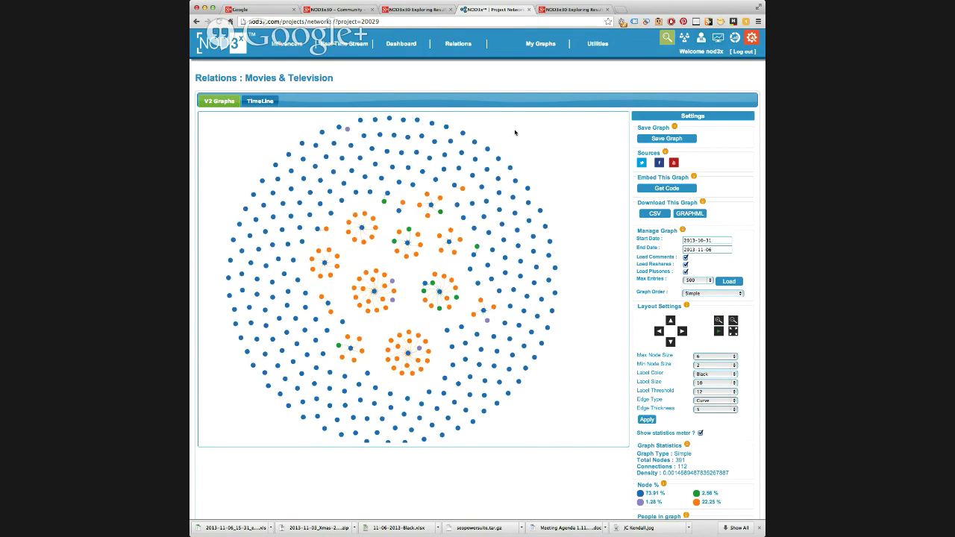
- Single out nearby nodes, then open the Film-6 movie production node's Google+ post
{"action": "left_click", "coordinate": [297, 281]}
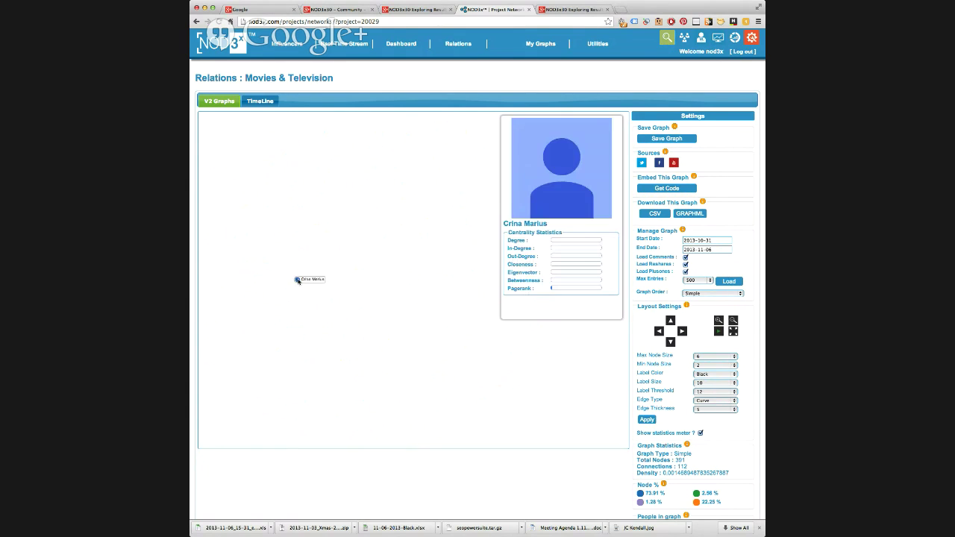
{"action": "left_click", "coordinate": [298, 281]}
{"action": "left_click", "coordinate": [290, 289]}
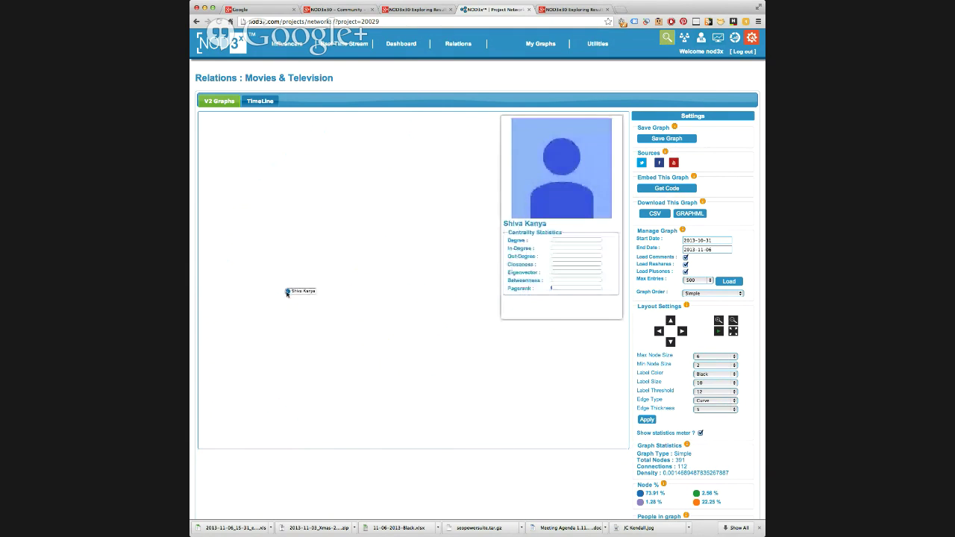
{"action": "left_click", "coordinate": [290, 289]}
{"action": "left_click", "coordinate": [272, 298]}
{"action": "left_click", "coordinate": [272, 298]}
{"action": "left_click", "coordinate": [272, 298]}
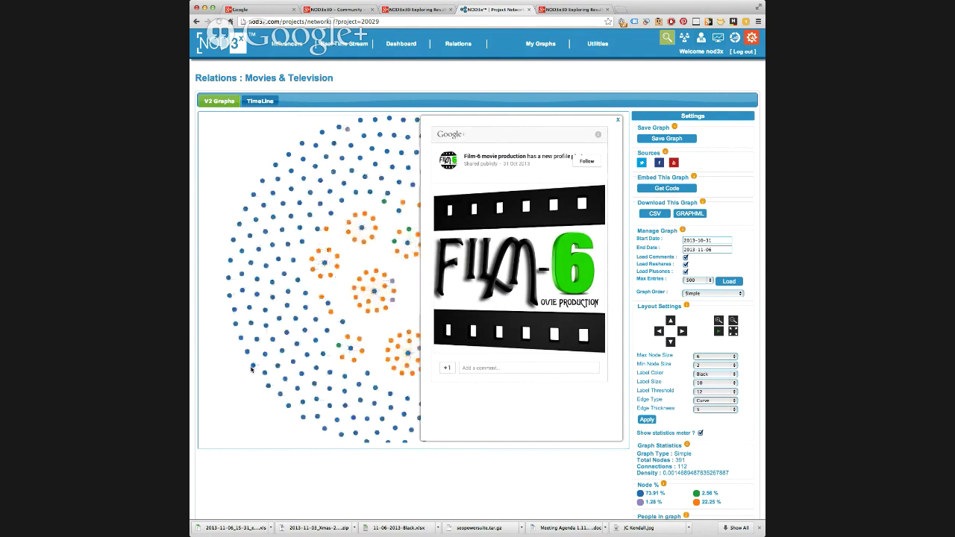
- Show an outer node's profile card with centrality statistics next to the open Film-6 post
{"action": "mouse_move", "coordinate": [252, 367]}
{"action": "mouse_move", "coordinate": [317, 418]}
{"action": "mouse_move", "coordinate": [344, 392]}
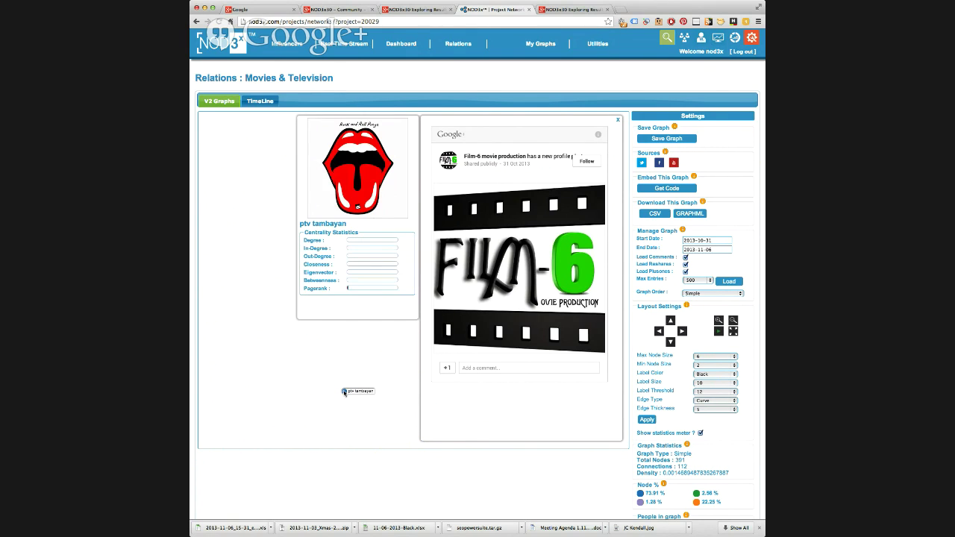
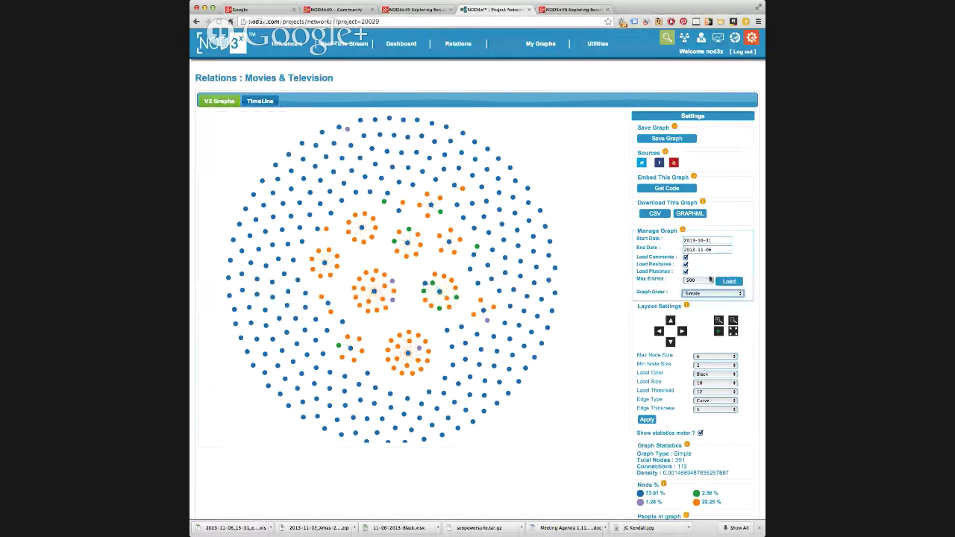
- Choose Out Degree as the Graph Order metric for the Movies & Television graph
{"action": "left_click", "coordinate": [709, 280]}
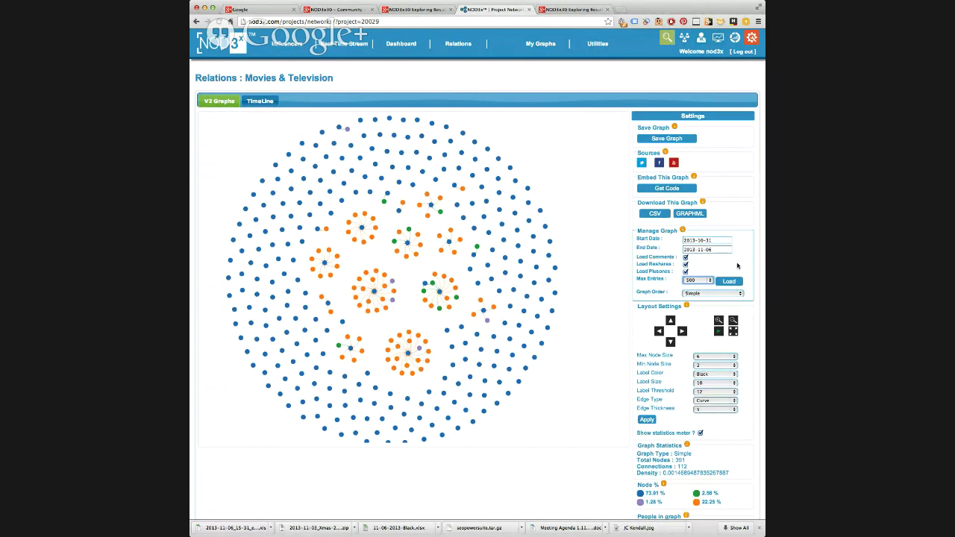
{"action": "left_click", "coordinate": [708, 295]}
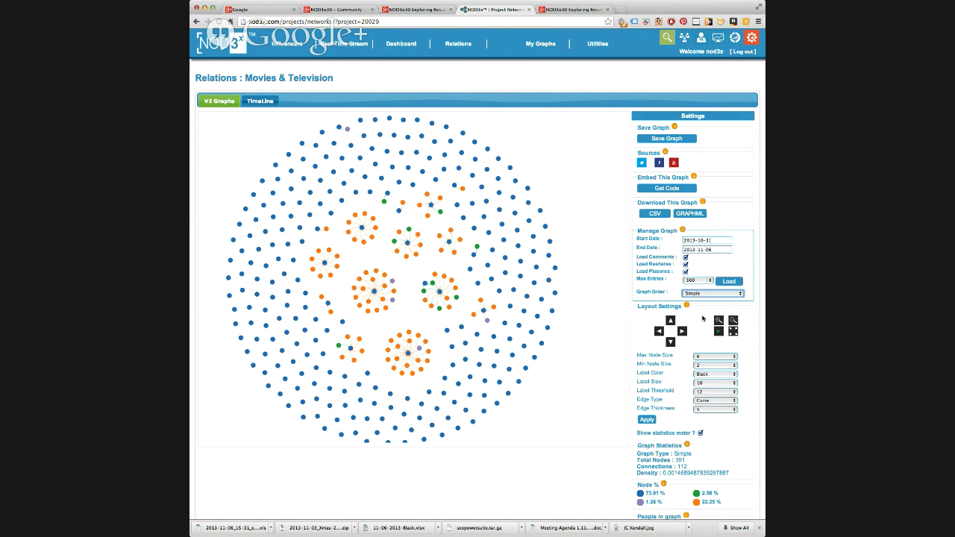
{"action": "key", "text": "o"}
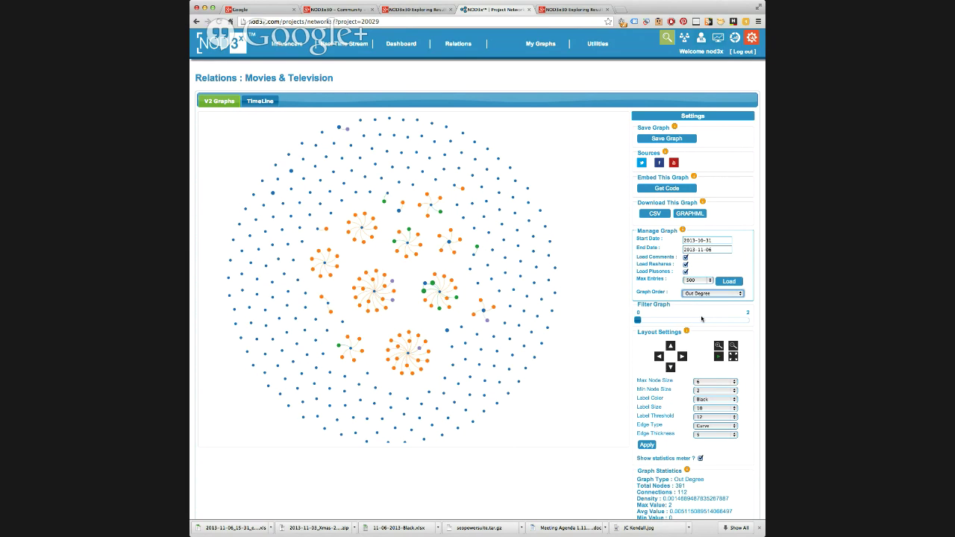
- Set Max Node Size to 15 and Min Node Size to 0, and apply the layout settings
{"action": "left_click", "coordinate": [714, 383]}
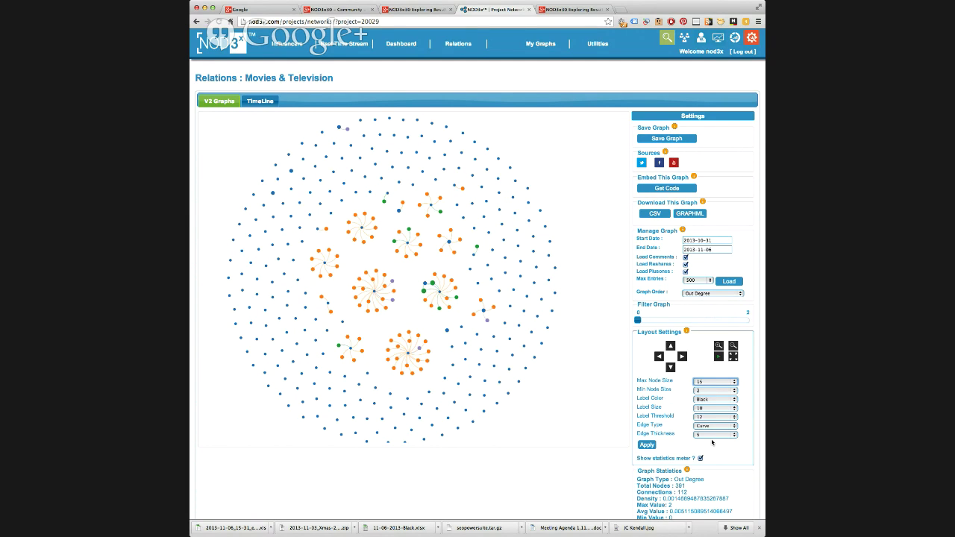
{"action": "left_click", "coordinate": [711, 391]}
{"action": "key", "text": "0"}
{"action": "left_click", "coordinate": [647, 445]}
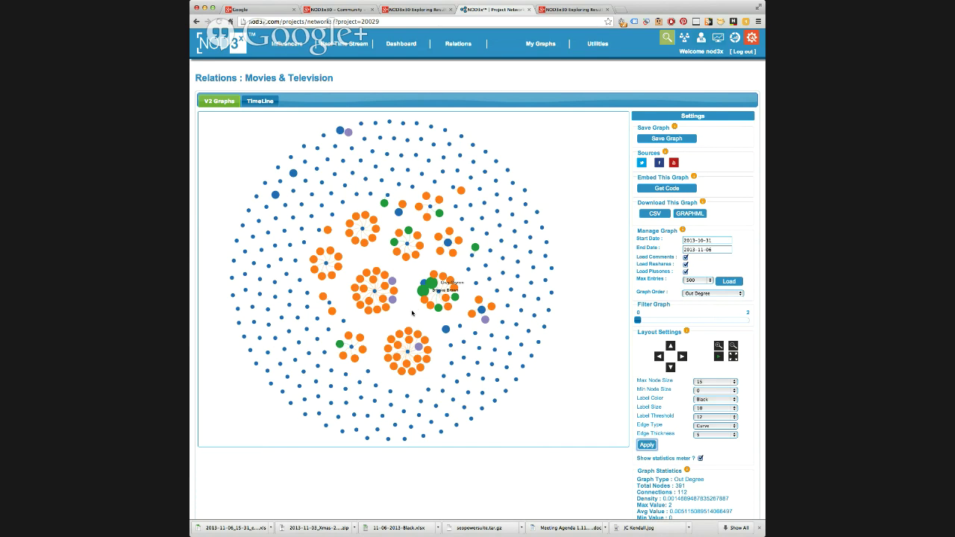
- Drag the Filter Graph slider right to hide the low Out Degree nodes
{"action": "scroll", "coordinate": [412, 313], "scroll_direction": "up", "scroll_amount": 5}
{"action": "scroll", "coordinate": [412, 313], "scroll_direction": "down", "scroll_amount": 5}
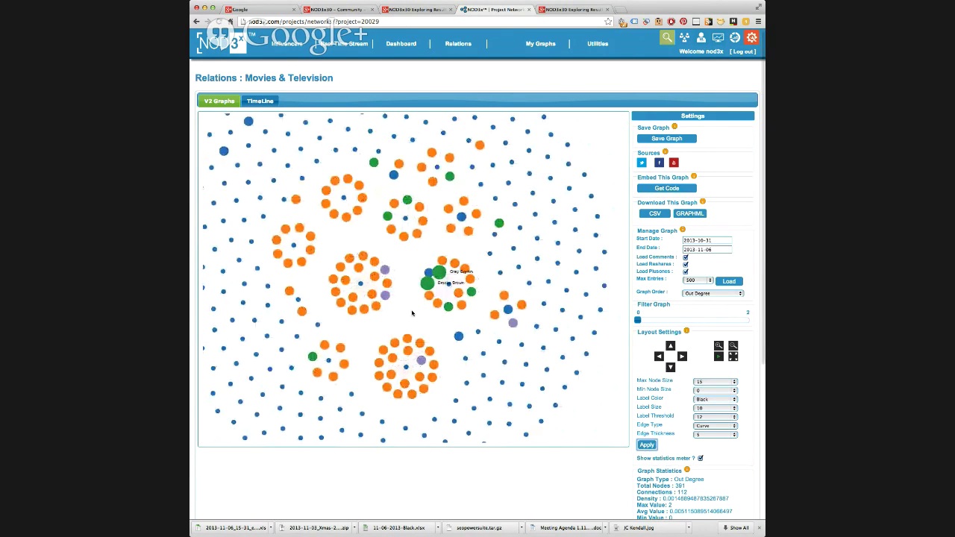
{"action": "left_click_drag", "start_coordinate": [638, 319], "coordinate": [711, 322]}
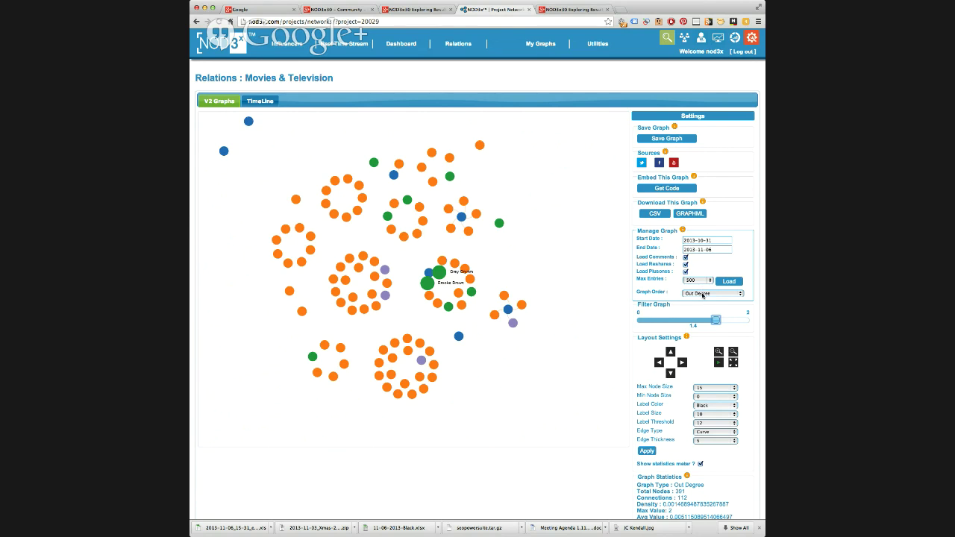
{"action": "left_click", "coordinate": [703, 294]}
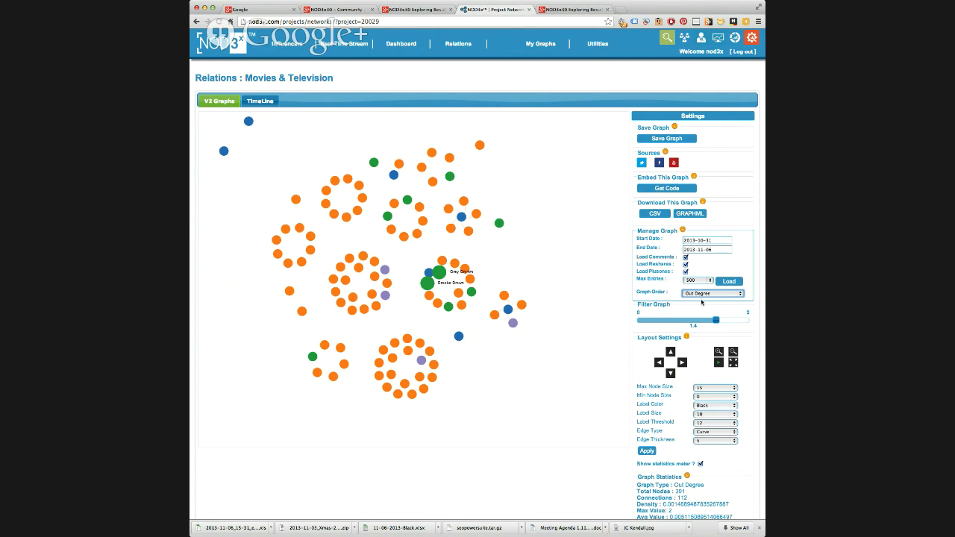
- Switch Graph Order to Eigenvector Centrality and pan the graph left
{"action": "key", "text": "Down"}
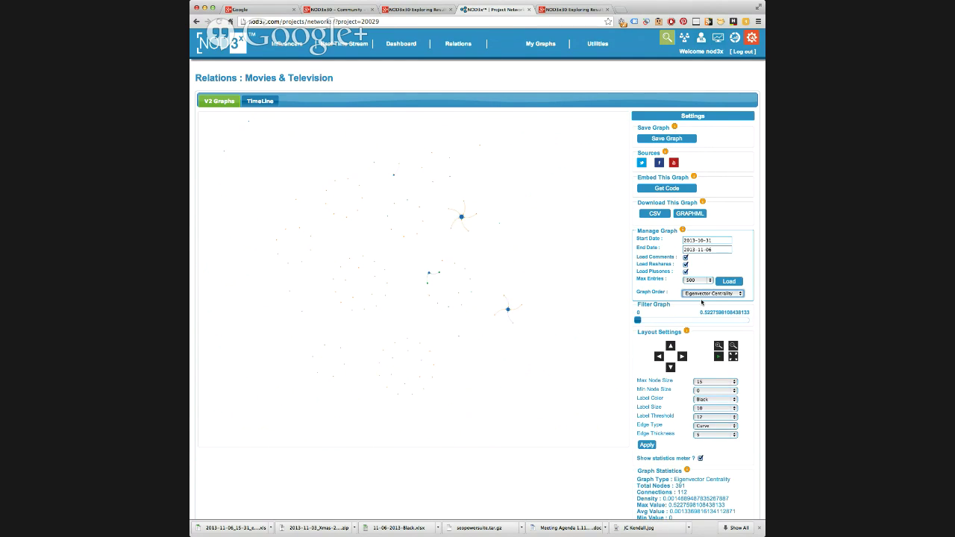
{"action": "left_click_drag", "start_coordinate": [485, 256], "coordinate": [391, 276]}
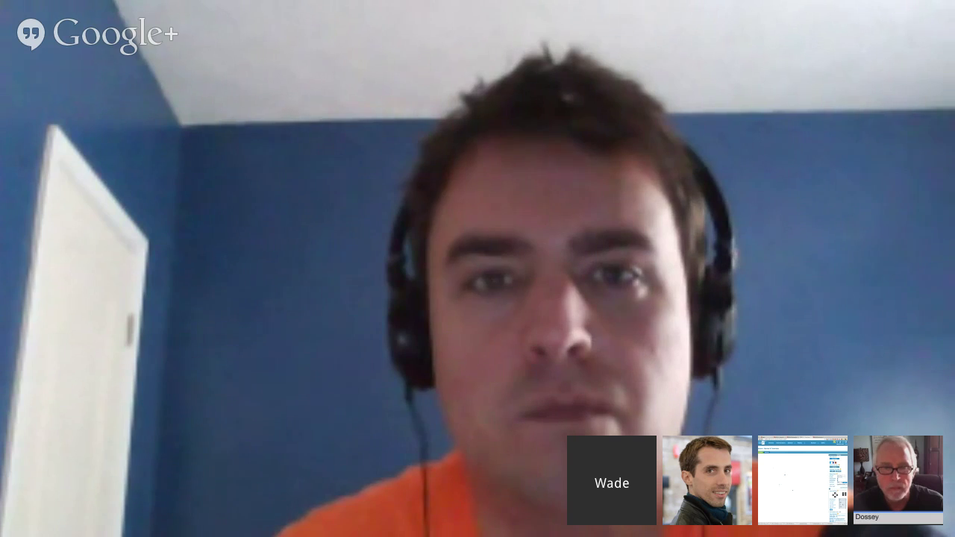
- Apply Max Node Size 20 to the Eigenvector Centrality graph, then pan it right and up
{"action": "left_click", "coordinate": [646, 445]}
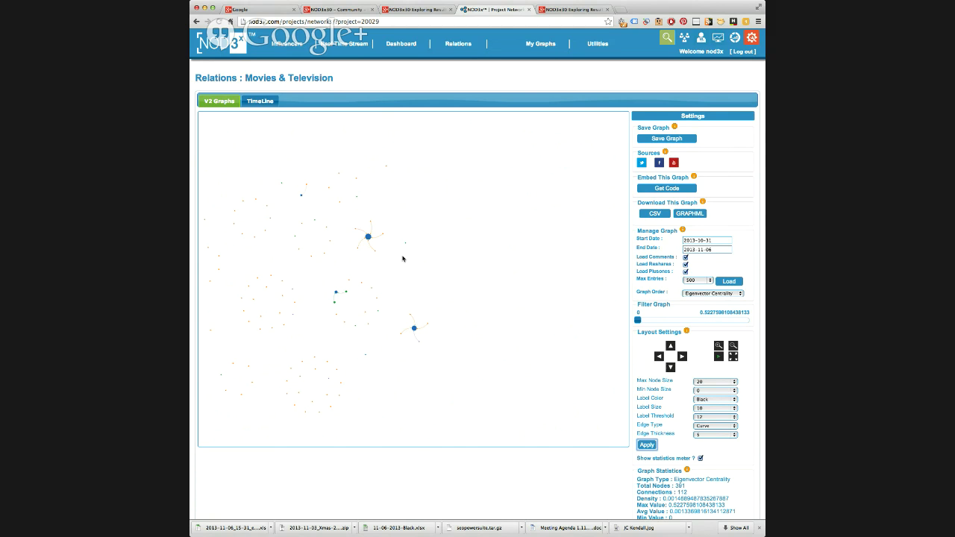
{"action": "left_click_drag", "start_coordinate": [402, 259], "coordinate": [444, 238]}
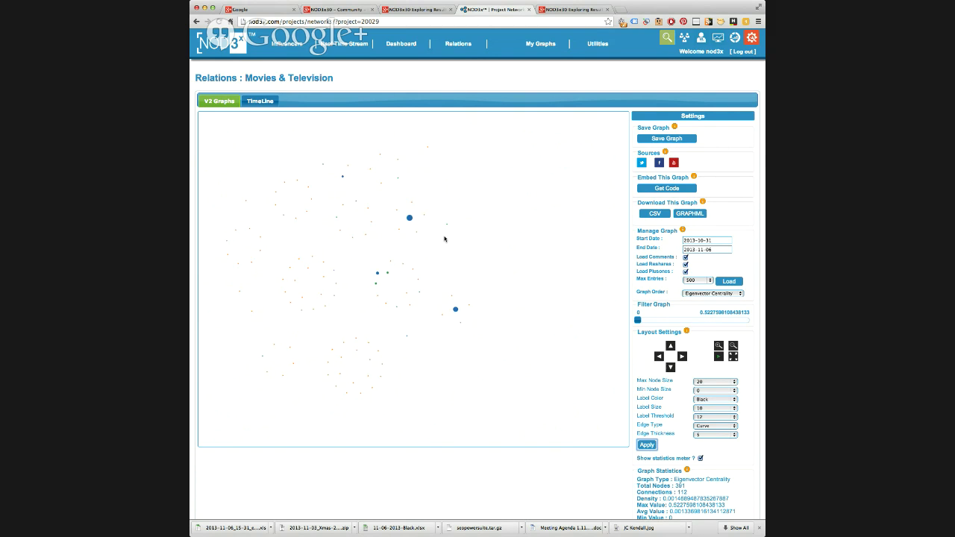
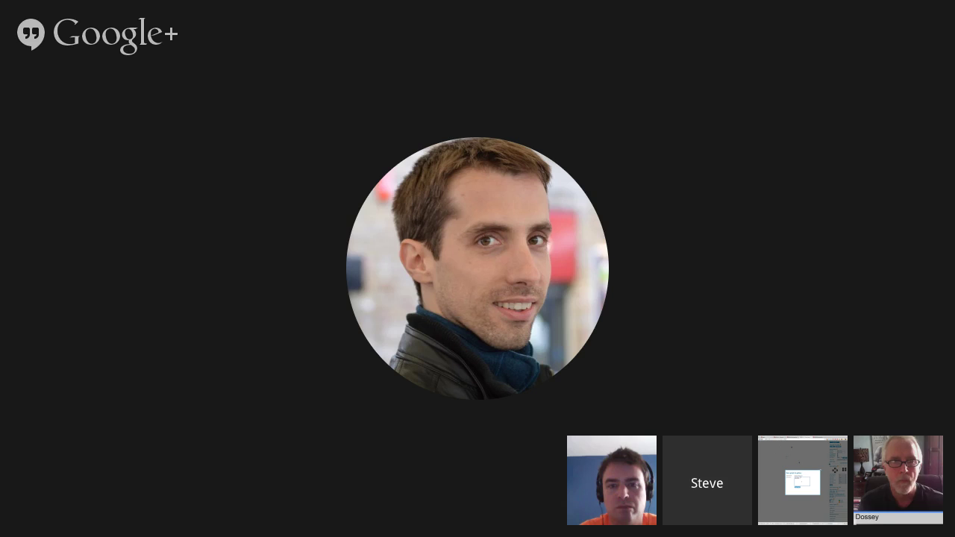
- Complete the description with 112 connections, save the graph to the gallery and dismiss the confirmation
{"action": "type", "text": "112"}
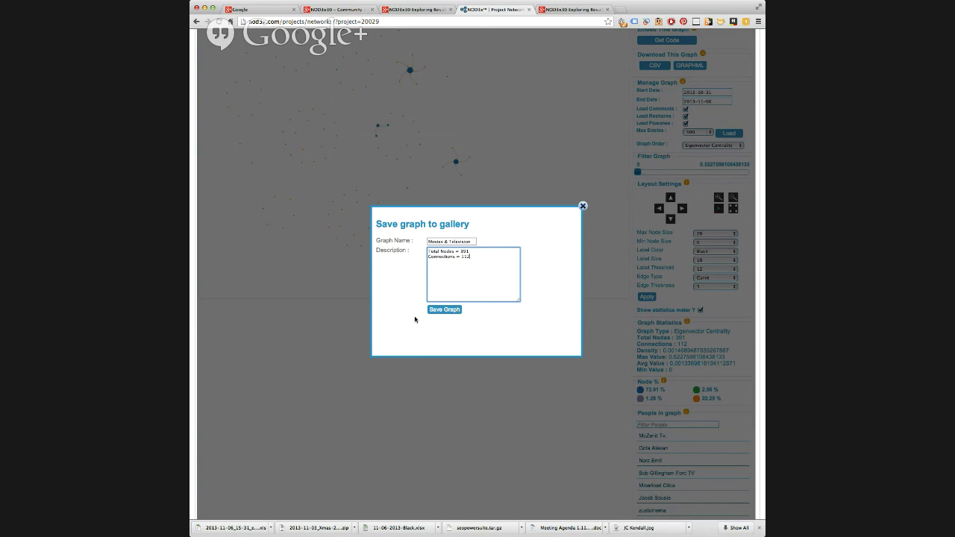
{"action": "left_click", "coordinate": [444, 310]}
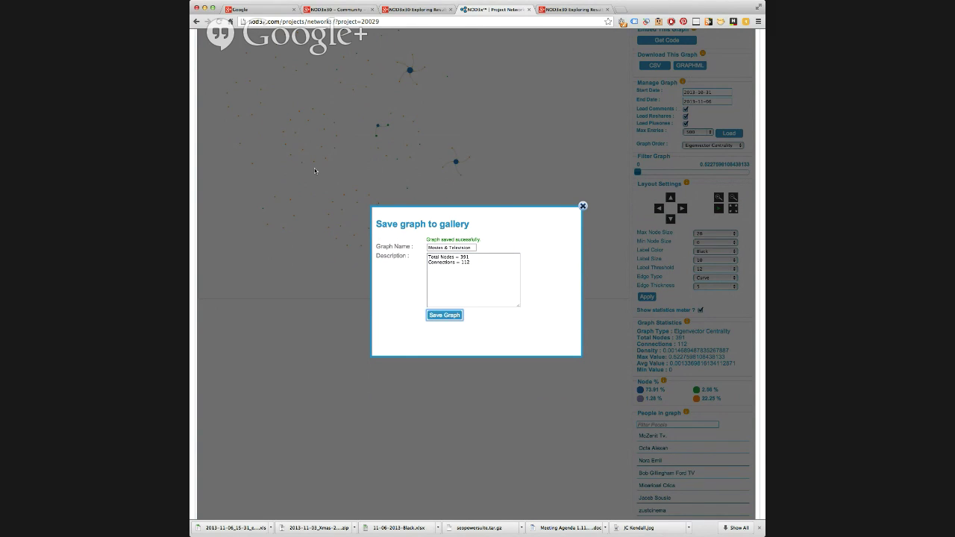
{"action": "left_click", "coordinate": [583, 206]}
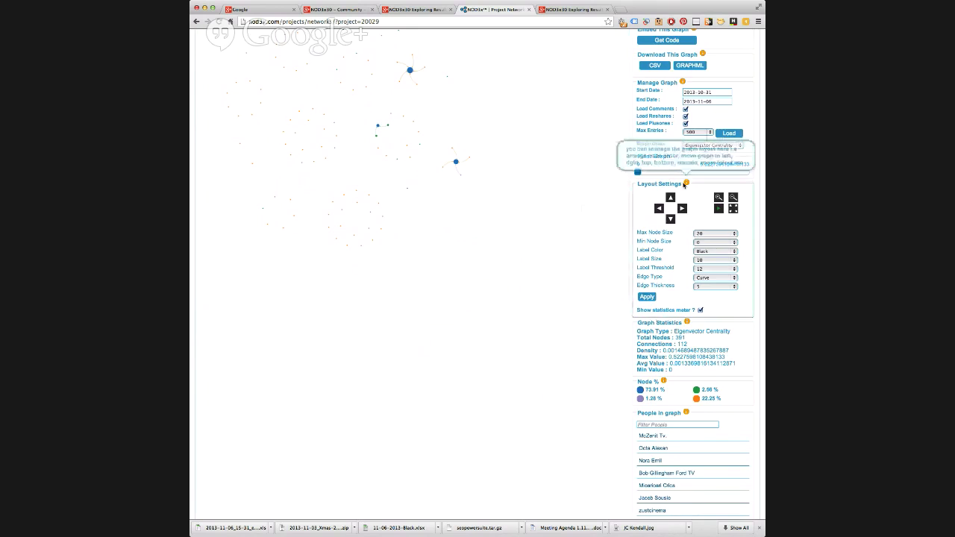
{"action": "scroll", "coordinate": [683, 185], "scroll_direction": "up", "scroll_amount": 5}
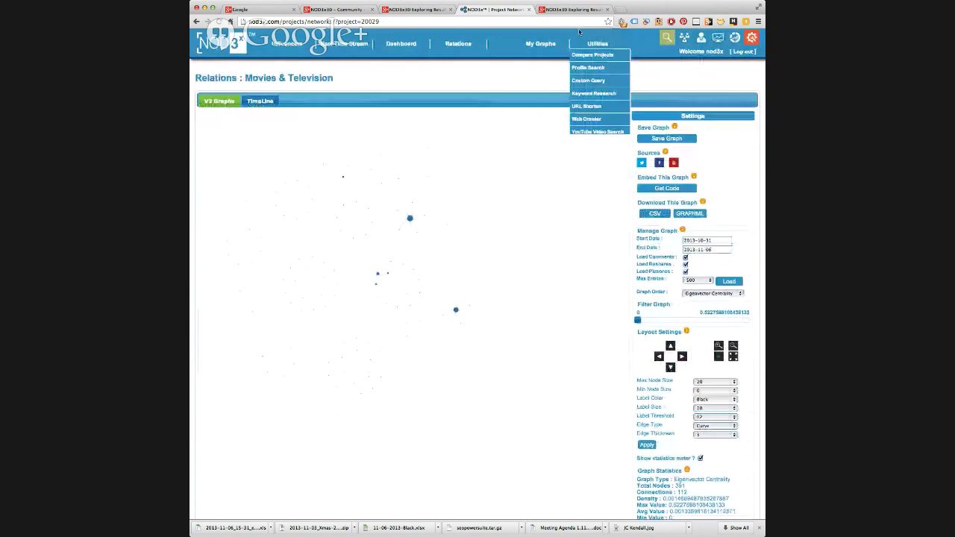
{"action": "mouse_move", "coordinate": [554, 50]}
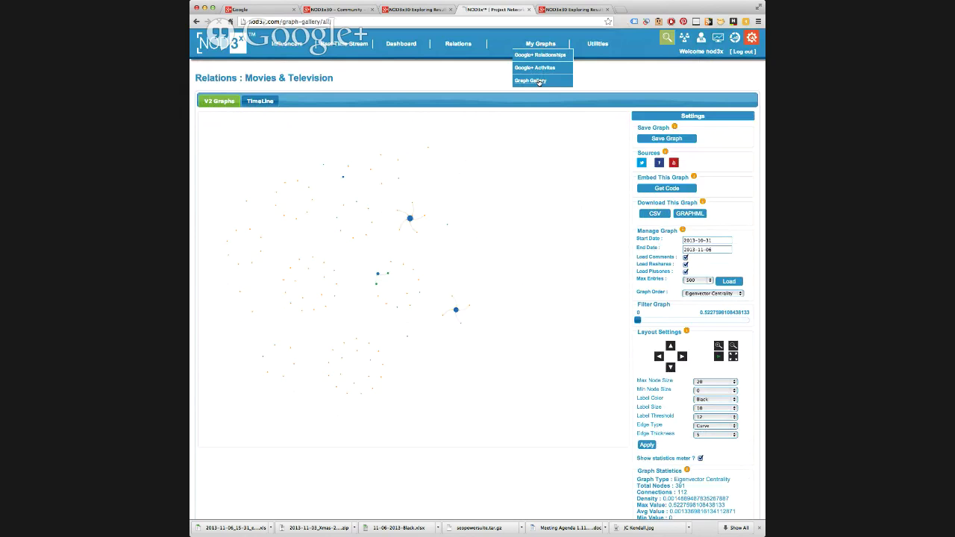
- Go to My Graphs > Graph Gallery to see the six saved graphs, including Movies & Television
{"action": "left_click", "coordinate": [535, 80]}
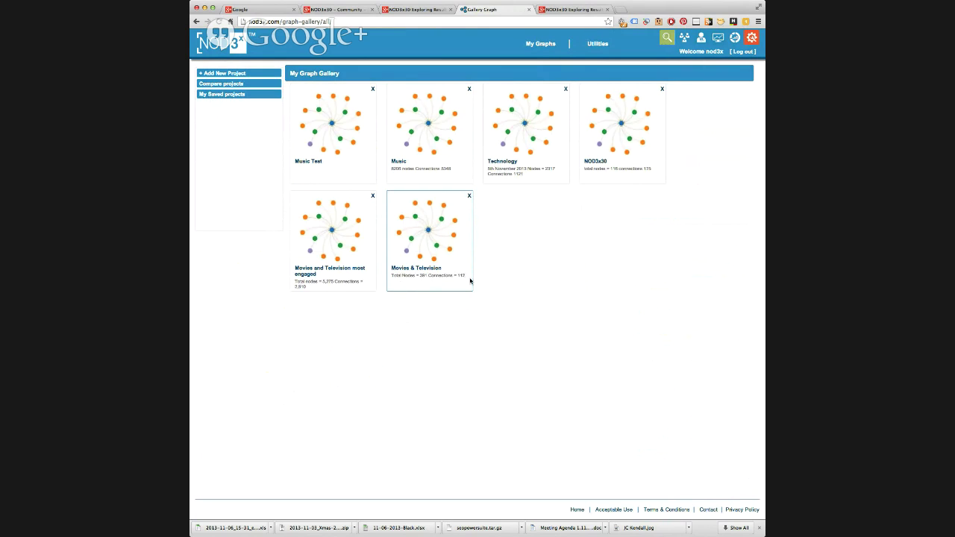
- View the saved Movies & Television graph, then open 'Movies and Television most engaged' from the gallery
{"action": "left_click", "coordinate": [436, 241]}
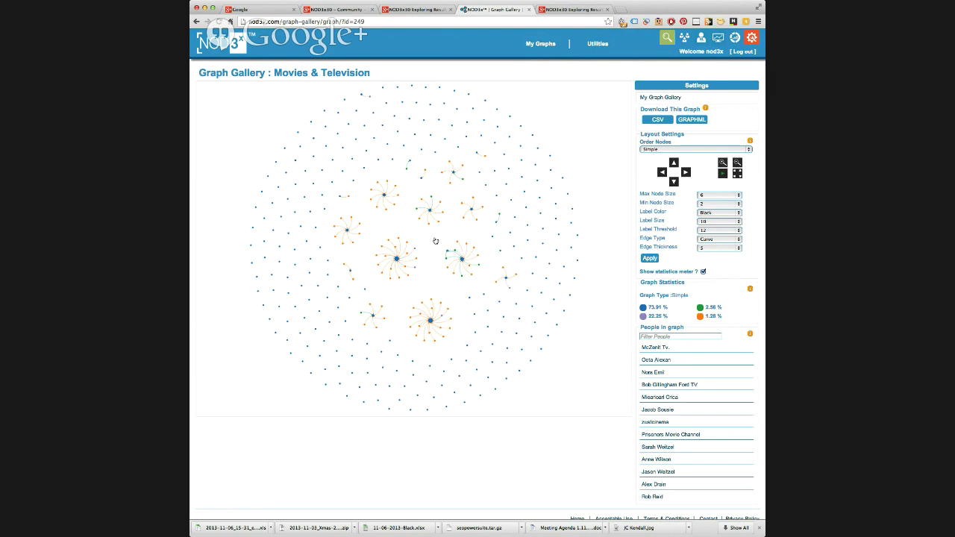
{"action": "mouse_move", "coordinate": [540, 47]}
{"action": "left_click", "coordinate": [529, 81]}
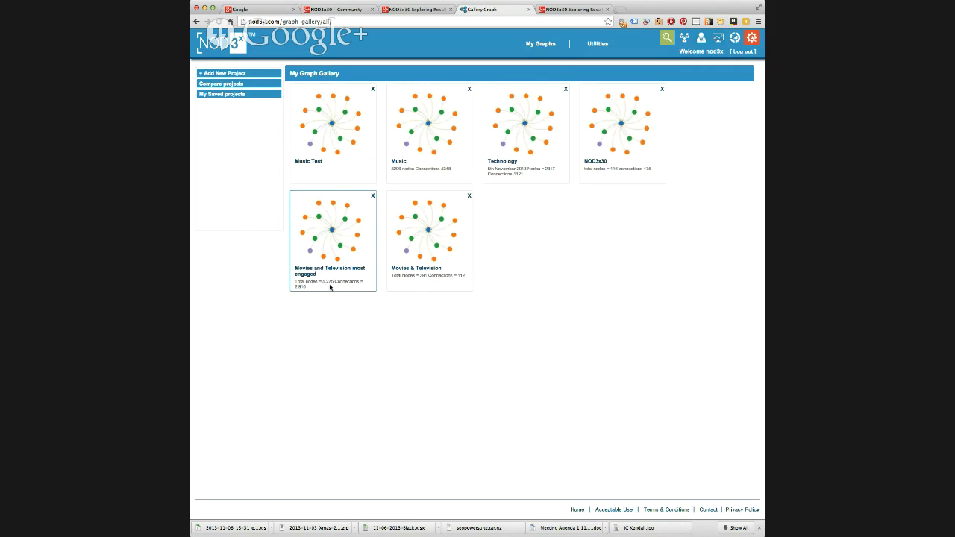
{"action": "left_click", "coordinate": [331, 248]}
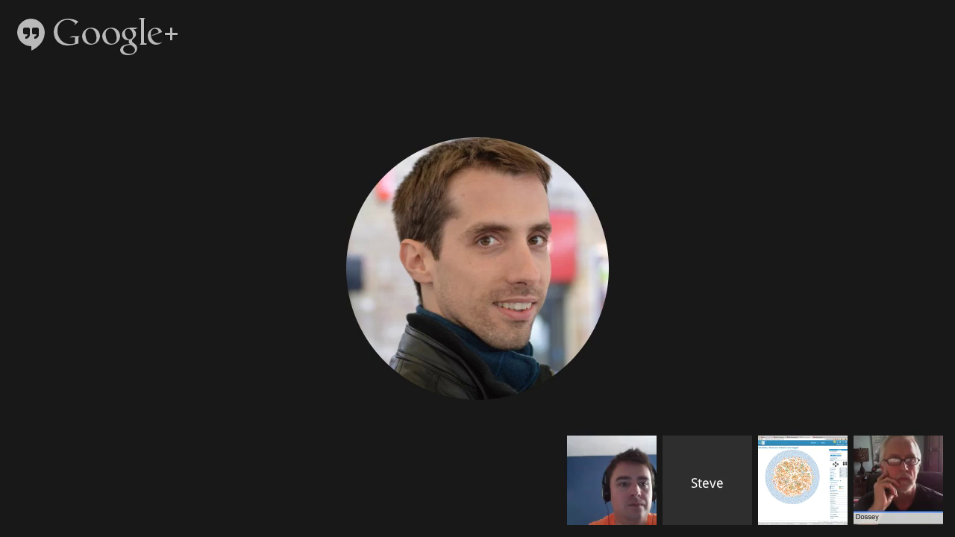
- Open the Order Nodes dropdown in Layout Settings for the most engaged graph
{"action": "left_click", "coordinate": [661, 349]}
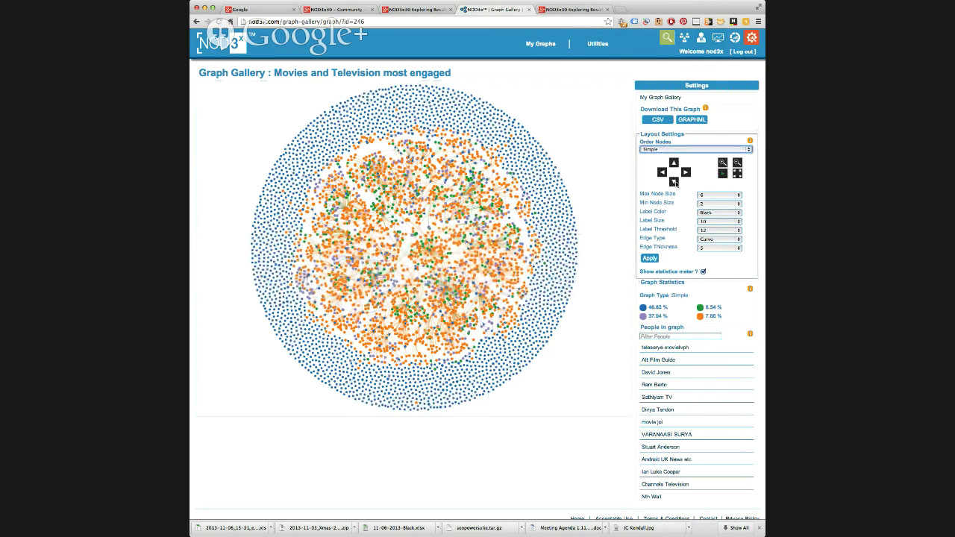
- Order nodes by Eigenvector Centrality and filter out nodes below 0.10872
{"action": "key", "text": "Down"}
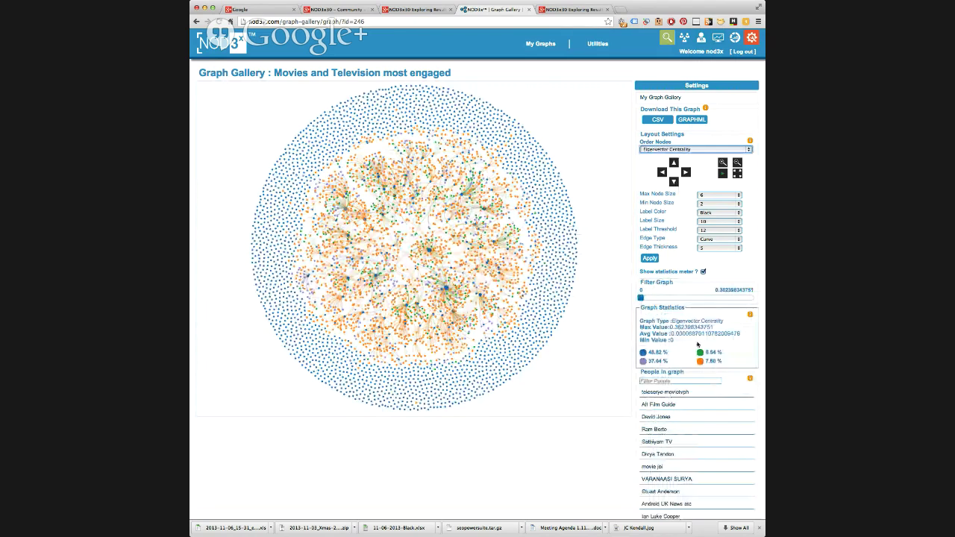
{"action": "left_click_drag", "start_coordinate": [640, 298], "coordinate": [674, 297]}
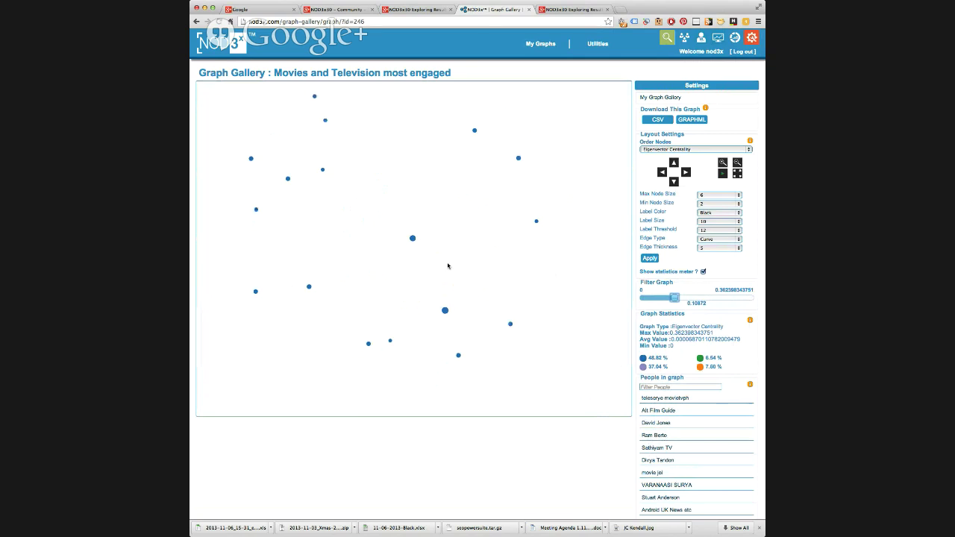
{"action": "left_click_drag", "start_coordinate": [448, 266], "coordinate": [452, 271]}
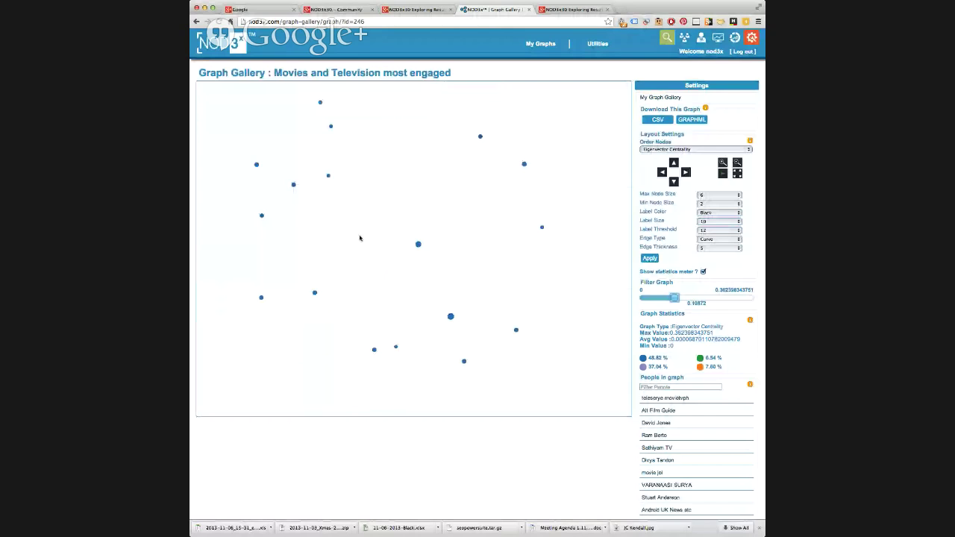
- Open the Press TV Google+ post card behind the filtered graph's central node
{"action": "left_click", "coordinate": [418, 244]}
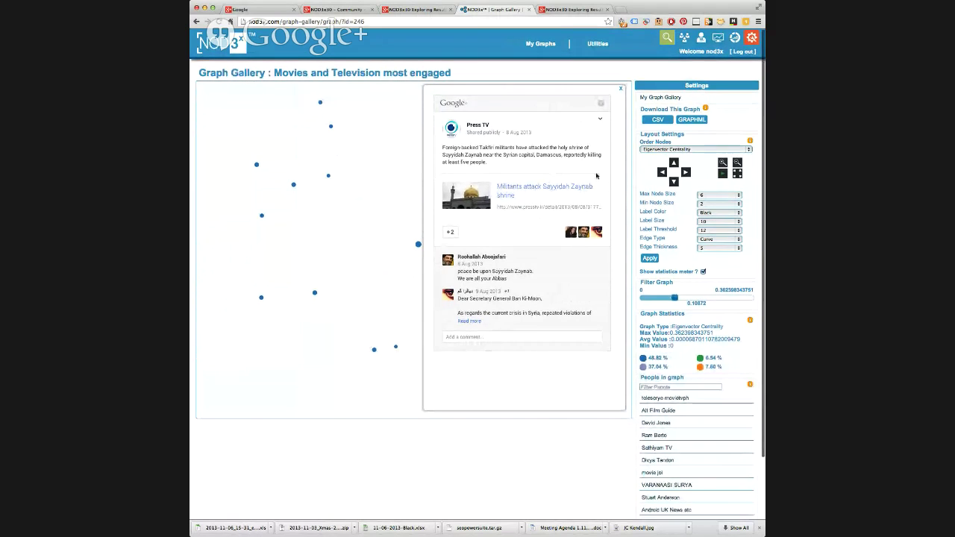
- Expand the 'Add a comment...' box beneath the Press TV post
{"action": "mouse_move", "coordinate": [593, 131]}
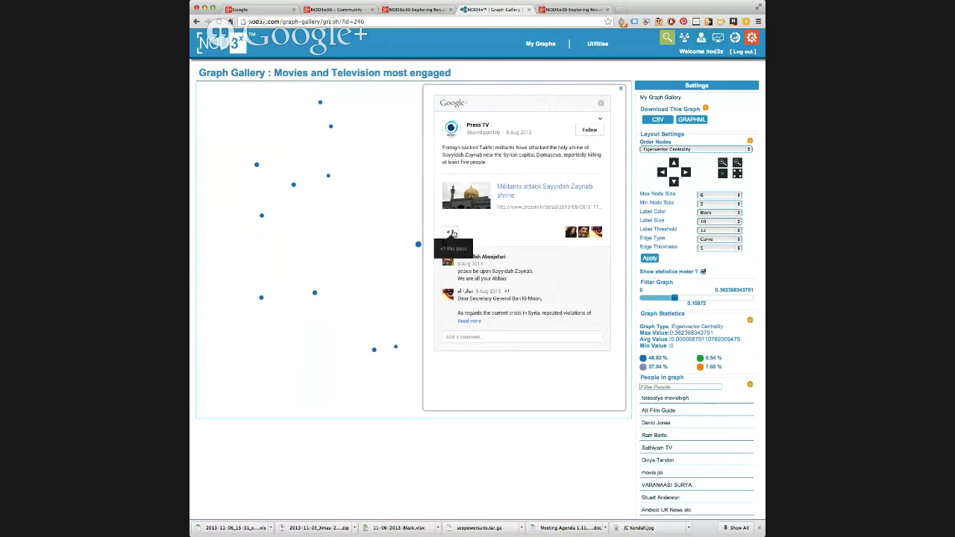
{"action": "left_click", "coordinate": [496, 336]}
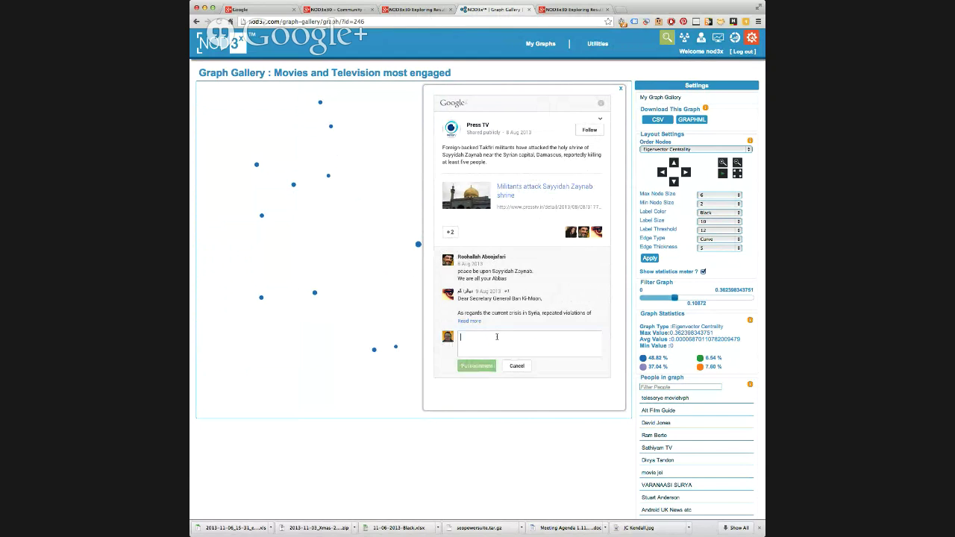
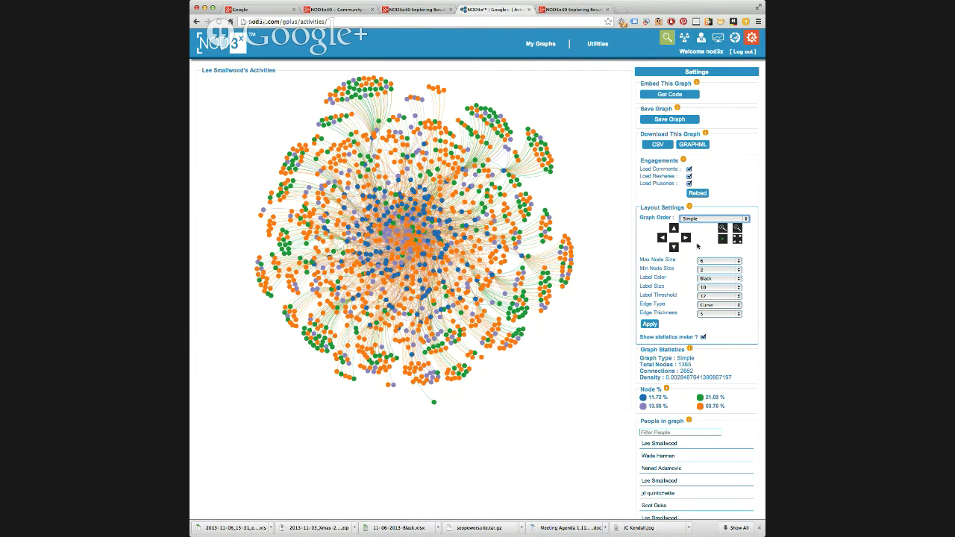
- Order the graph by Out Degree and filter it to nodes scoring 14.3 and above
{"action": "key", "text": "Down"}
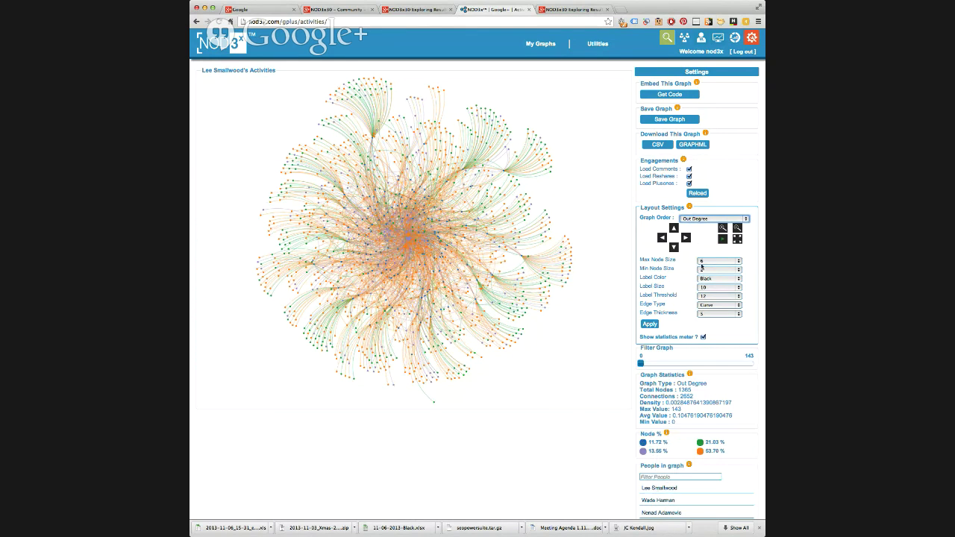
{"action": "left_click", "coordinate": [653, 365]}
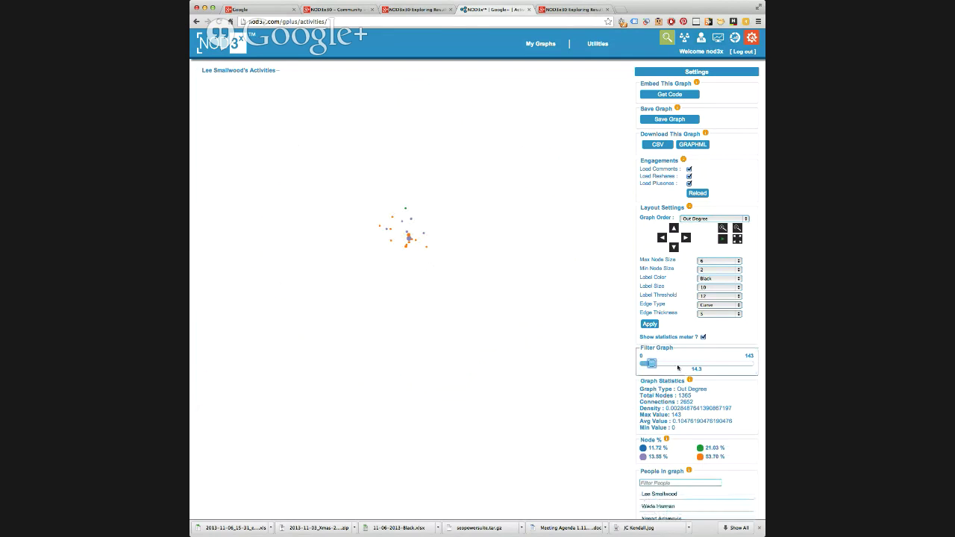
{"action": "left_click_drag", "start_coordinate": [653, 365], "coordinate": [640, 364]}
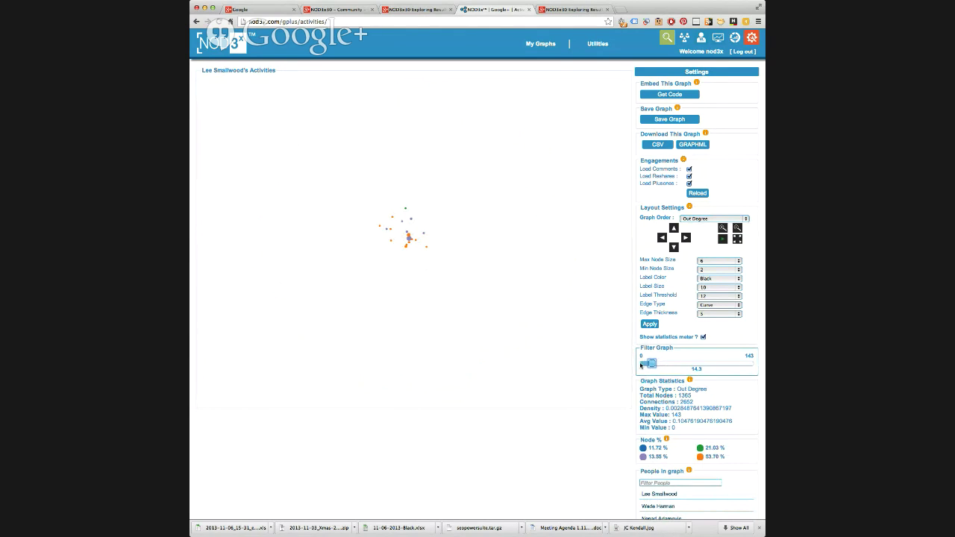
{"action": "left_click", "coordinate": [653, 364]}
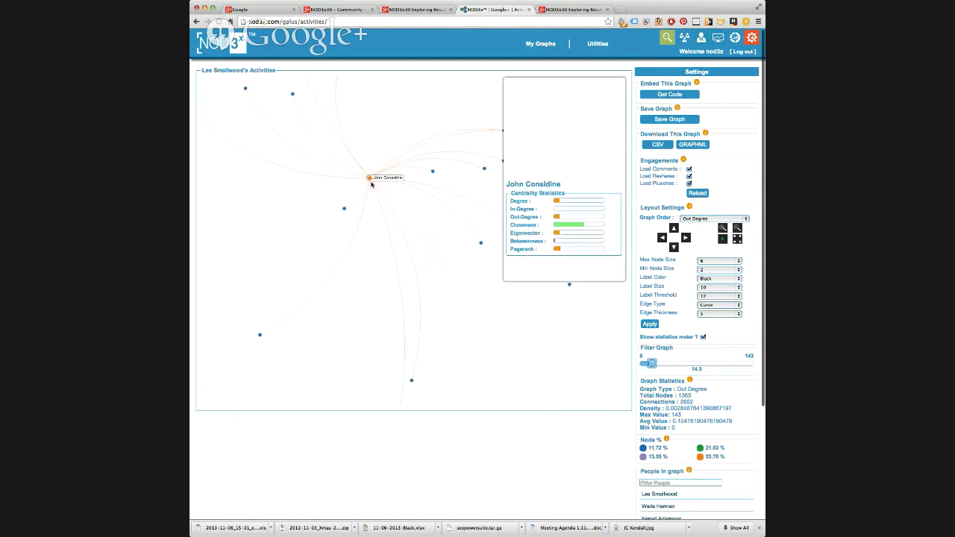
{"action": "left_click", "coordinate": [369, 179]}
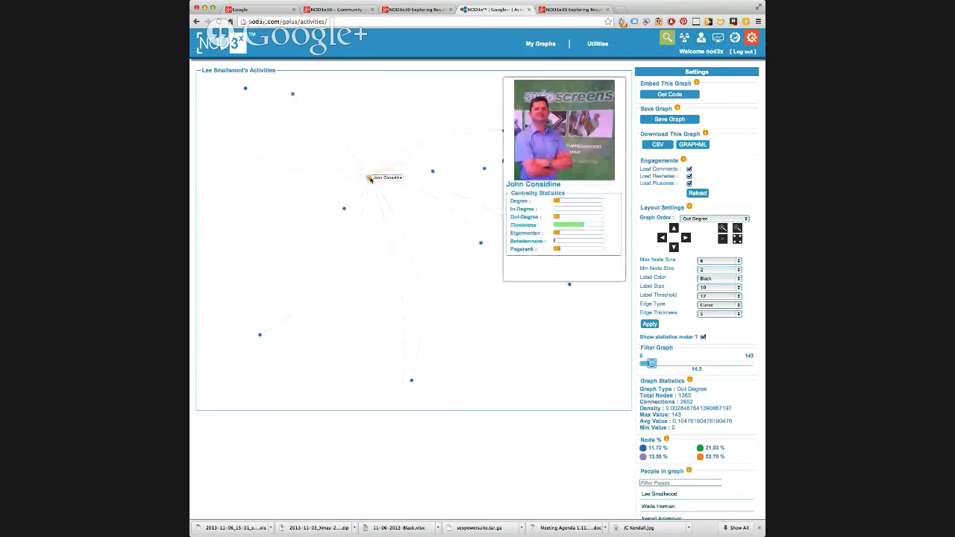
{"action": "mouse_move", "coordinate": [345, 230]}
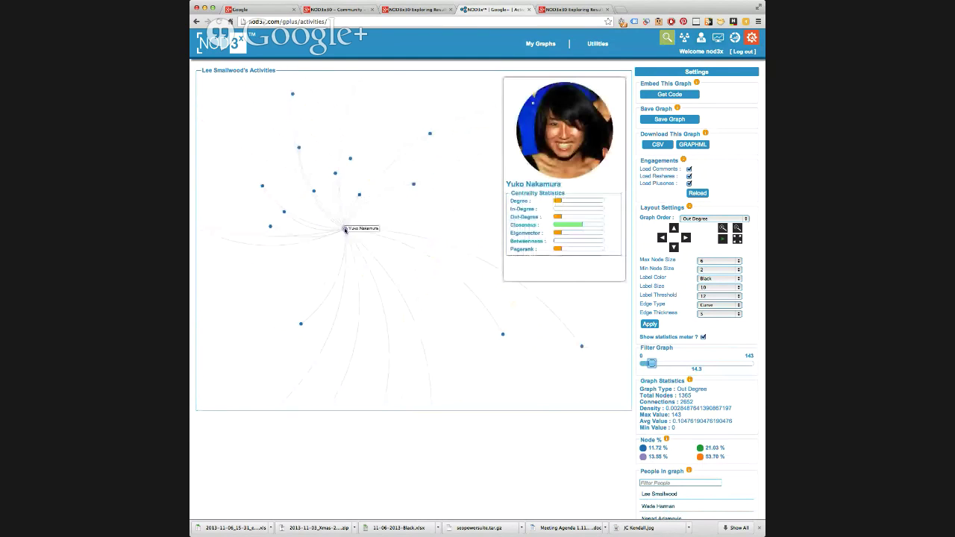
{"action": "mouse_move", "coordinate": [425, 142]}
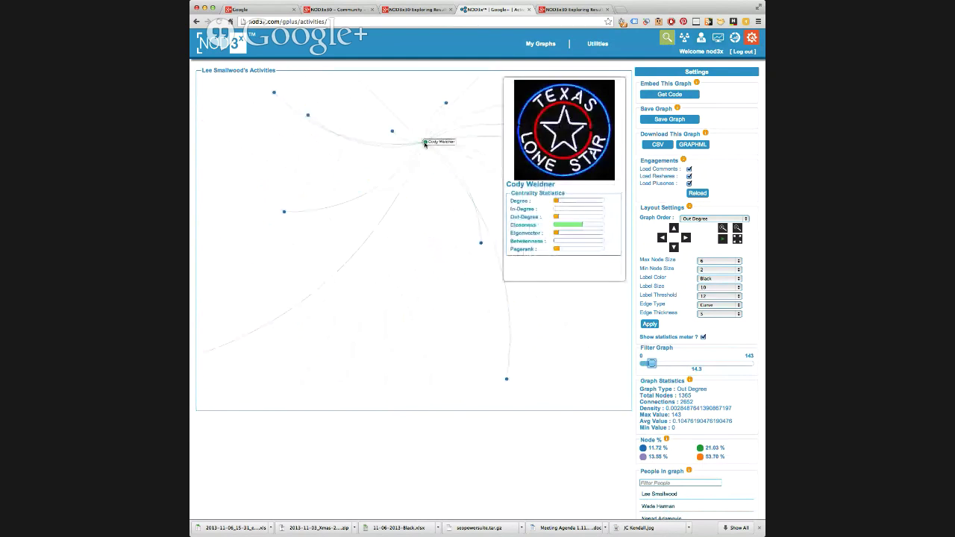
{"action": "mouse_move", "coordinate": [502, 247]}
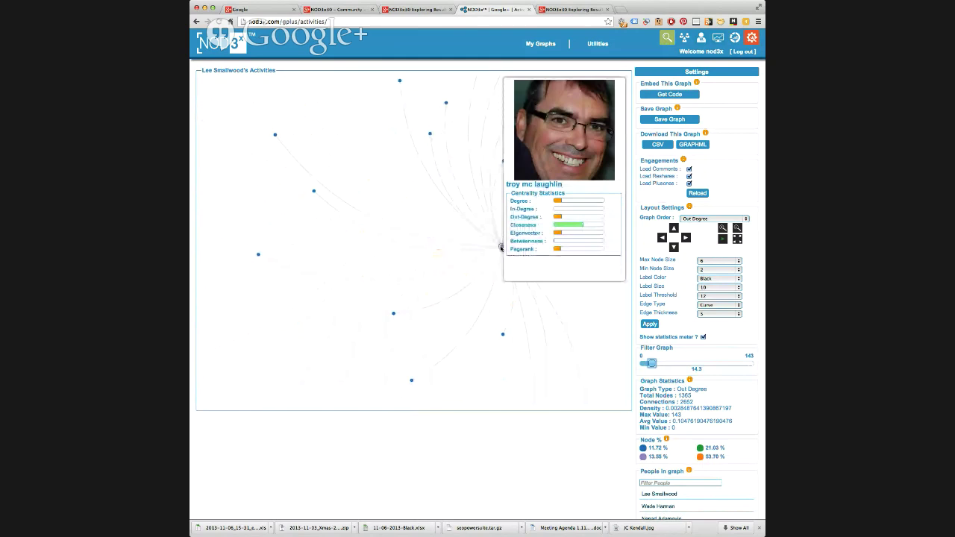
{"action": "left_click_drag", "start_coordinate": [501, 247], "coordinate": [309, 209]}
{"action": "mouse_move", "coordinate": [356, 213]}
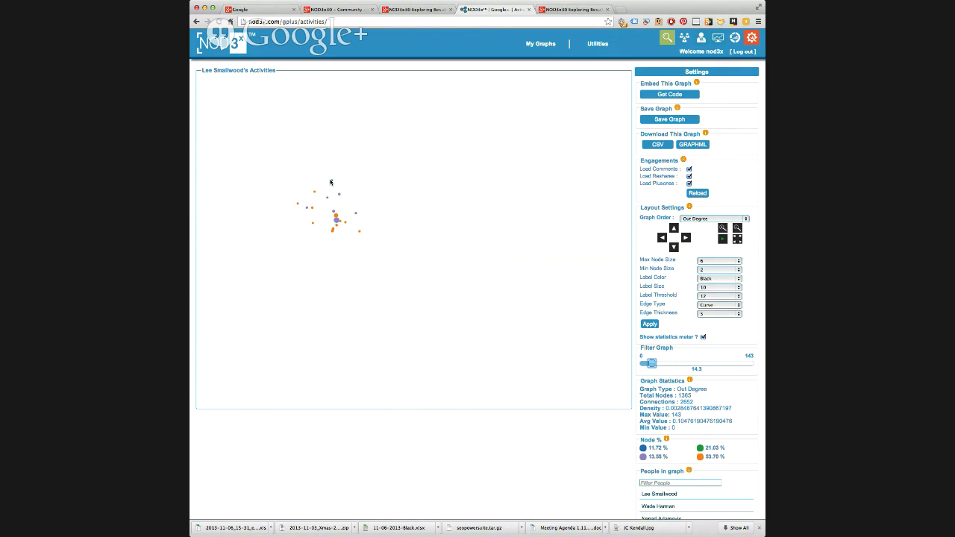
- Reset the Filter Graph slider to 0 and switch Graph Order to In Degree
{"action": "mouse_move", "coordinate": [332, 181]}
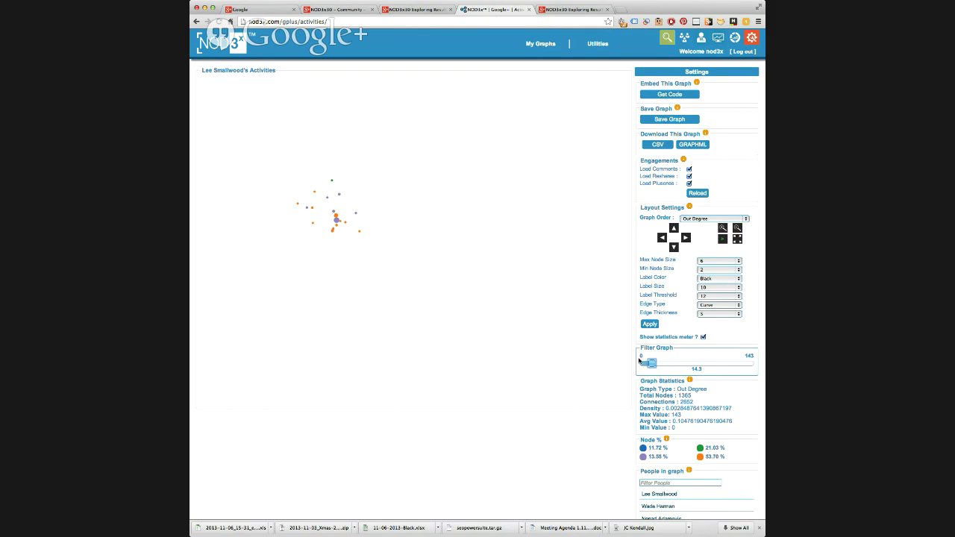
{"action": "left_click_drag", "start_coordinate": [643, 366], "coordinate": [638, 366]}
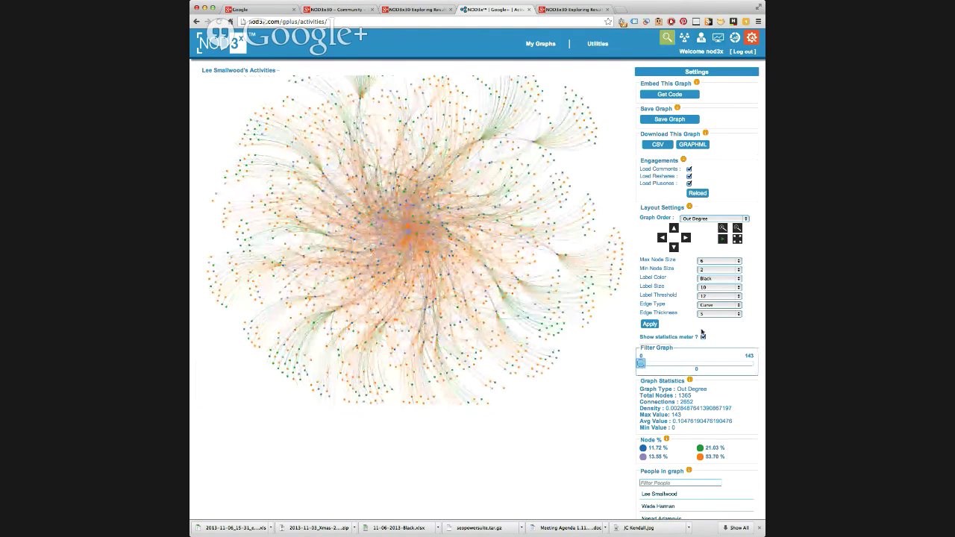
{"action": "left_click", "coordinate": [700, 217]}
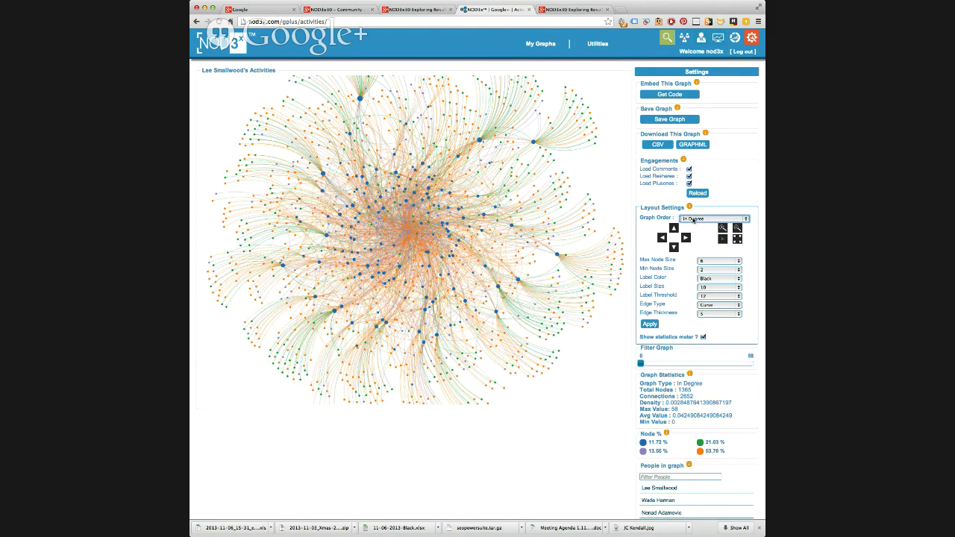
- Apply a Max Node Size of 15 and a Min Node Size of 0
{"action": "left_click", "coordinate": [705, 261]}
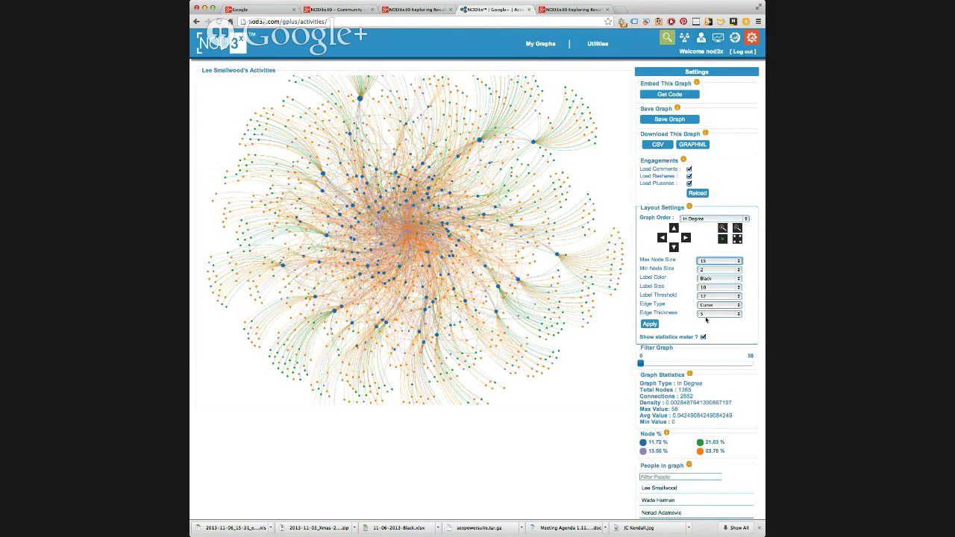
{"action": "left_click", "coordinate": [650, 324]}
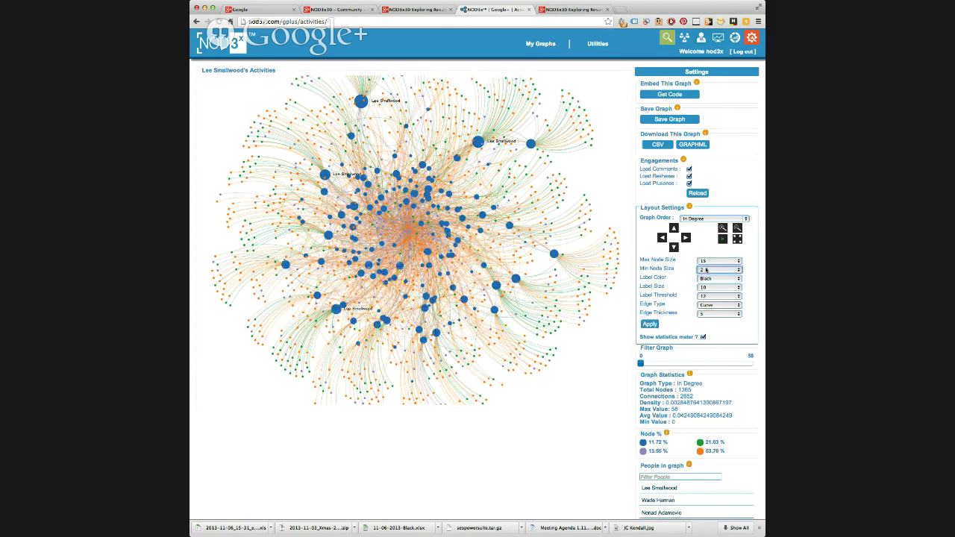
{"action": "left_click", "coordinate": [649, 324]}
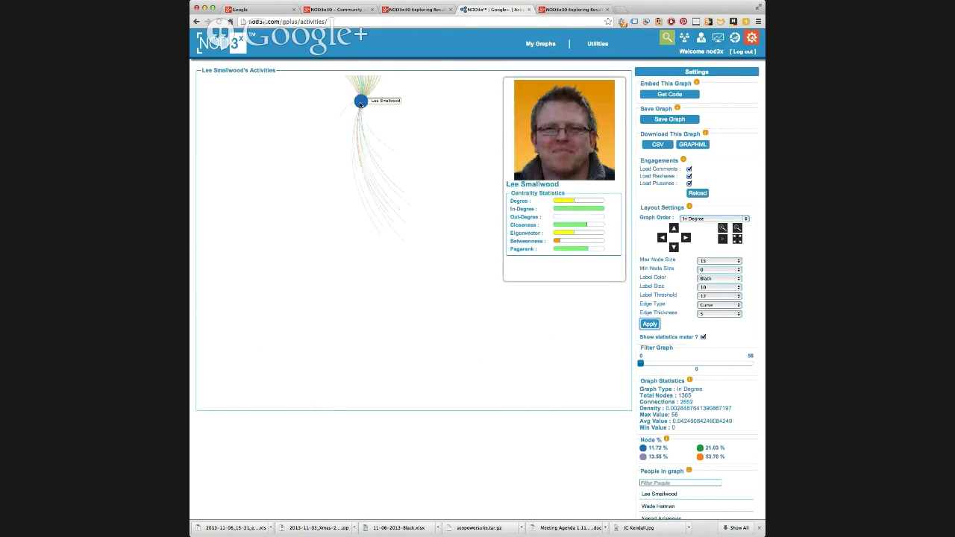
{"action": "left_click", "coordinate": [360, 102]}
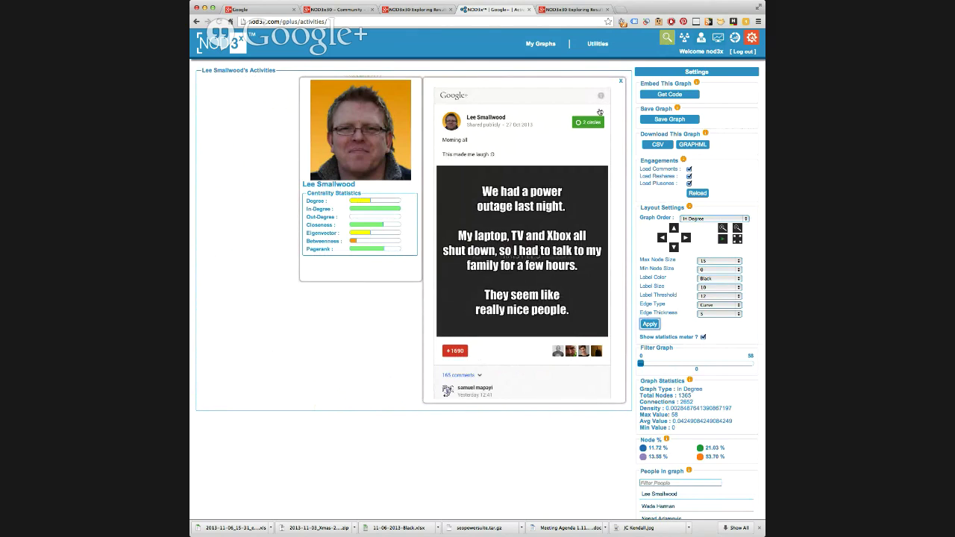
{"action": "mouse_move", "coordinate": [599, 112]}
{"action": "left_click", "coordinate": [546, 124]}
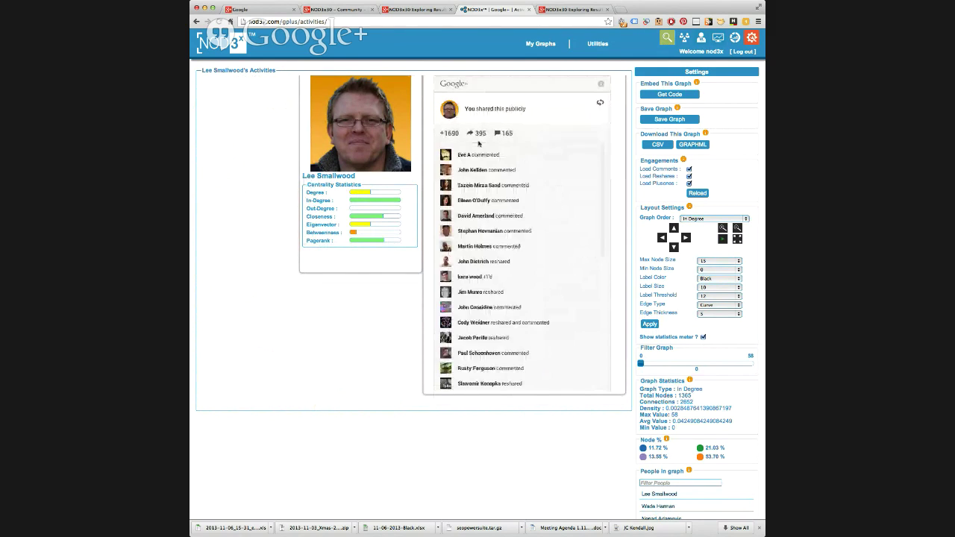
{"action": "left_click", "coordinate": [601, 103]}
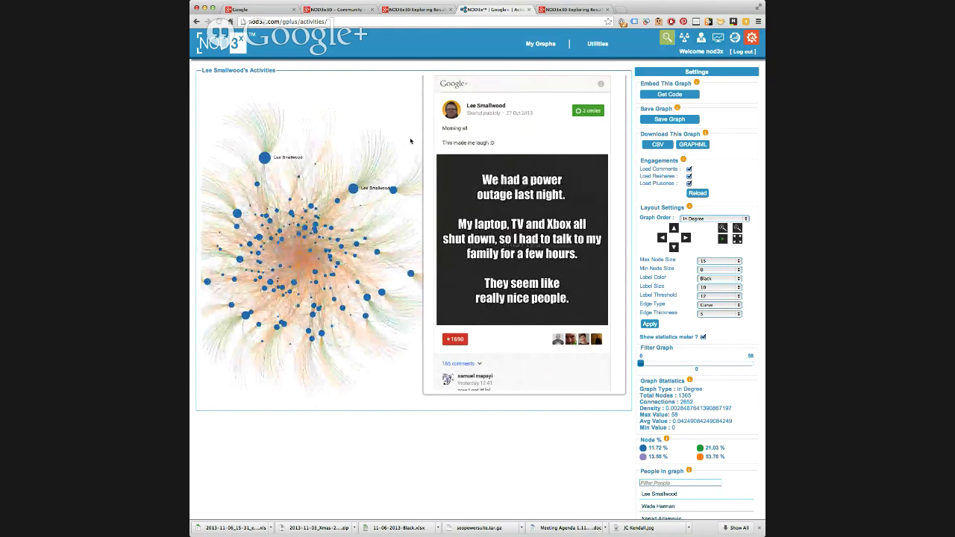
{"action": "scroll", "coordinate": [661, 150], "scroll_direction": "up", "scroll_amount": 1}
{"action": "scroll", "coordinate": [661, 150], "scroll_direction": "down", "scroll_amount": 1}
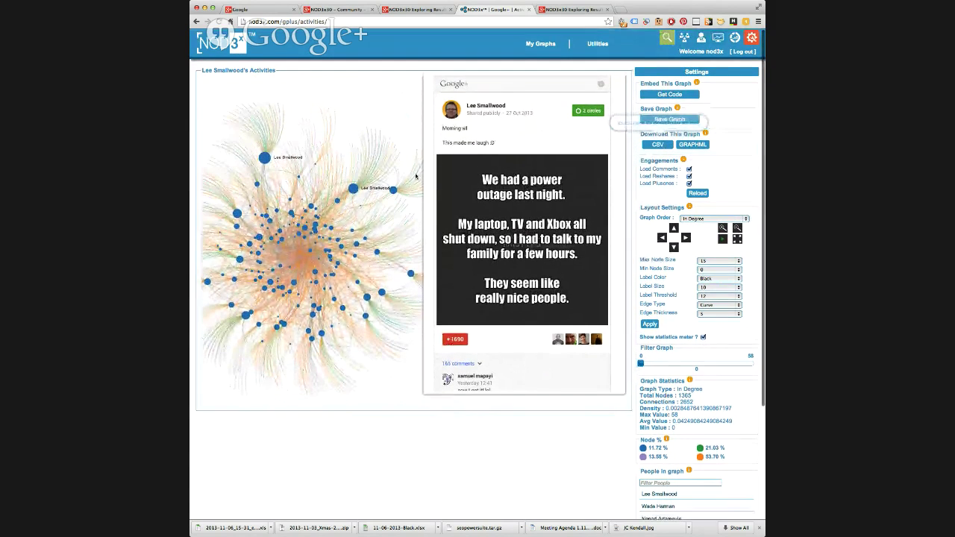
{"action": "left_click", "coordinate": [393, 186]}
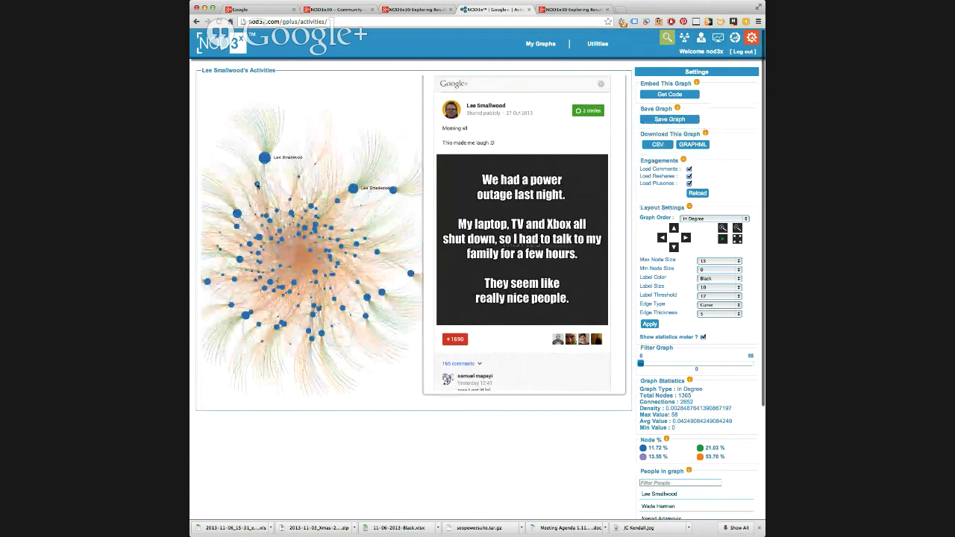
{"action": "left_click", "coordinate": [236, 214]}
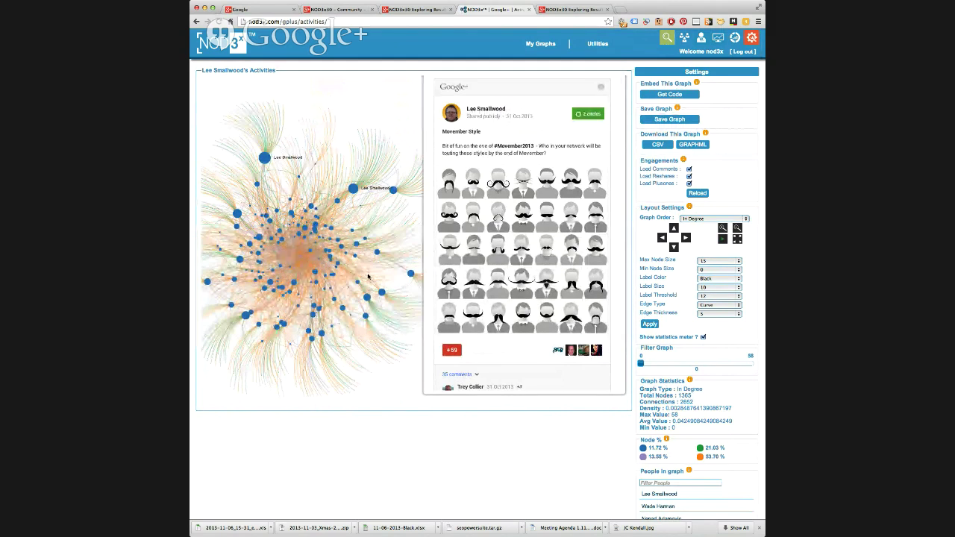
{"action": "mouse_move", "coordinate": [381, 292]}
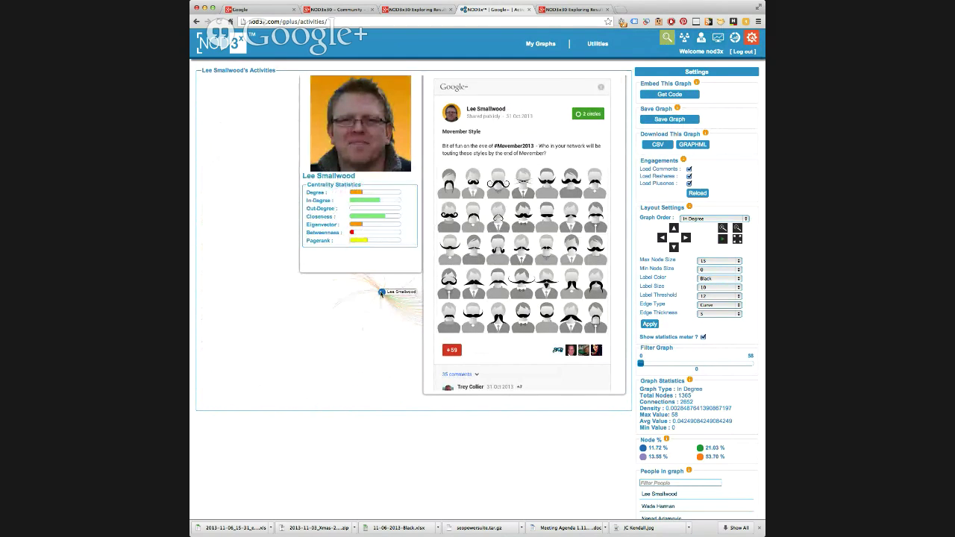
{"action": "left_click", "coordinate": [381, 292]}
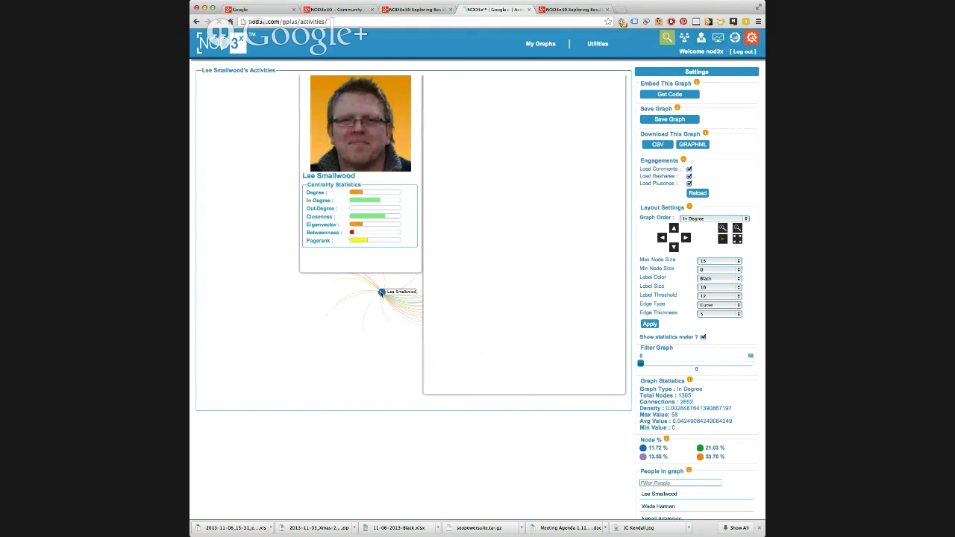